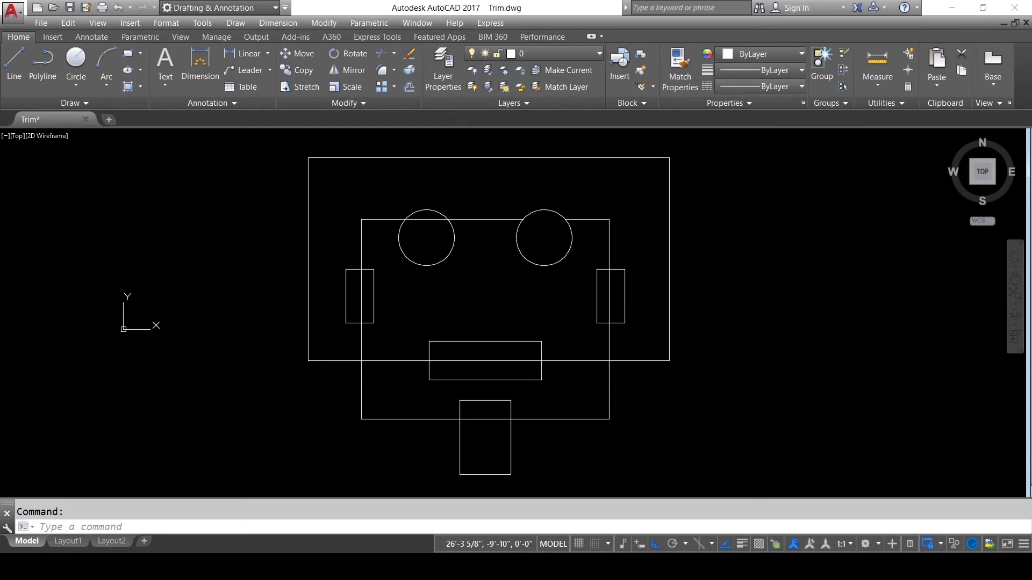
Switch to AutoCAD and show the Trim/Extend choices
{"action": "left_click", "coordinate": [508, 502]}
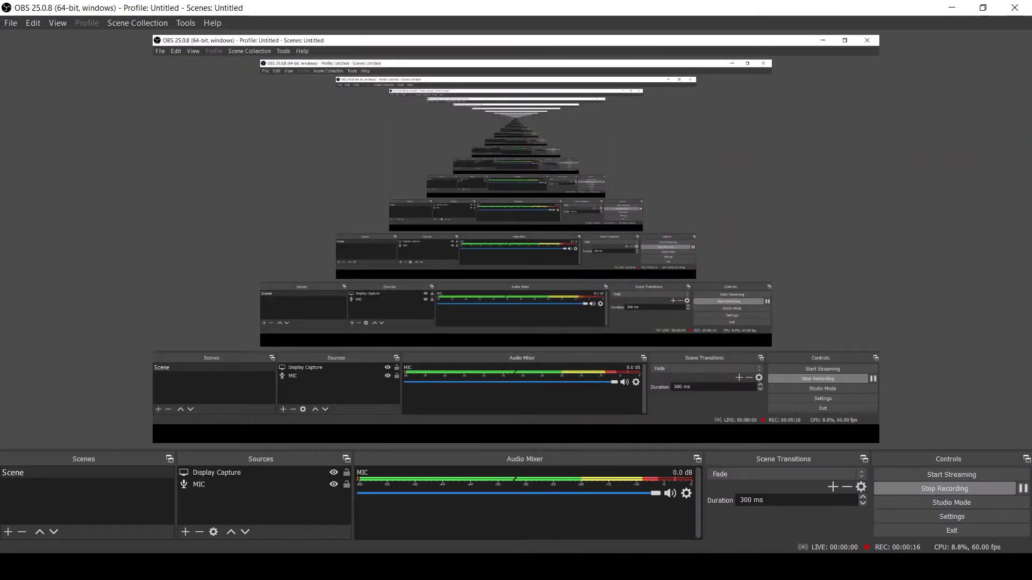
{"action": "key", "text": "alt+Tab"}
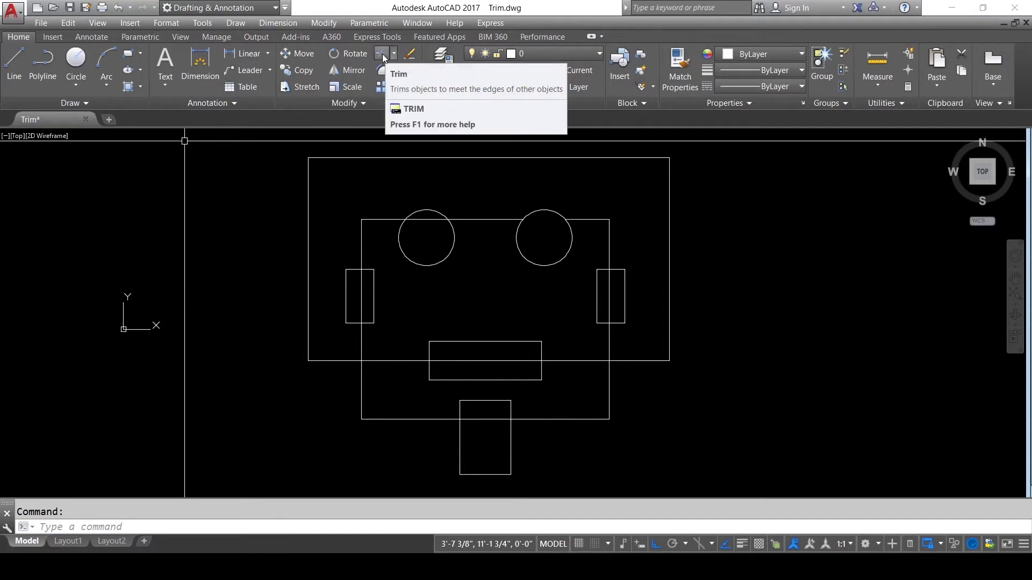
{"action": "mouse_move", "coordinate": [383, 53]}
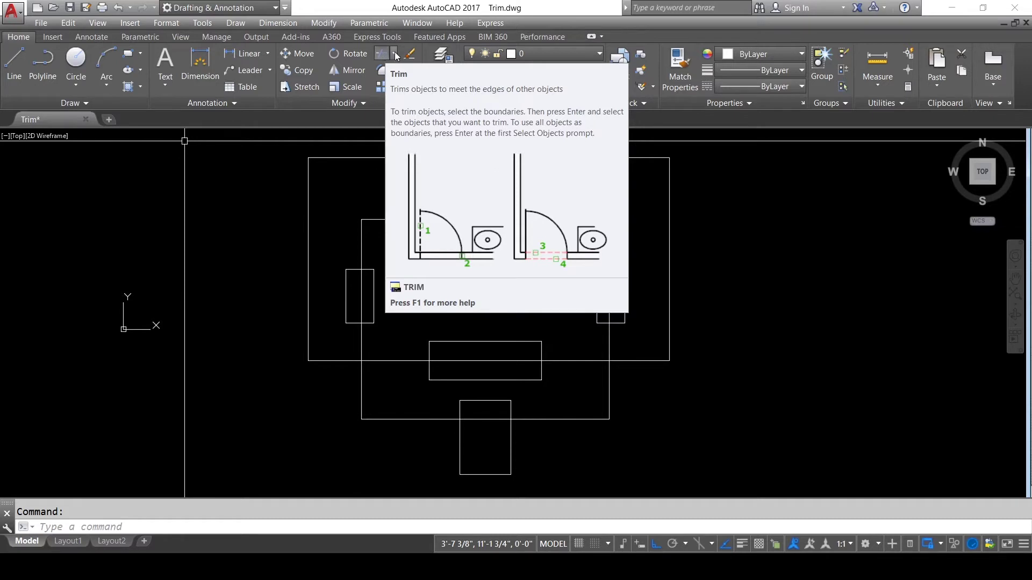
{"action": "left_click", "coordinate": [394, 55]}
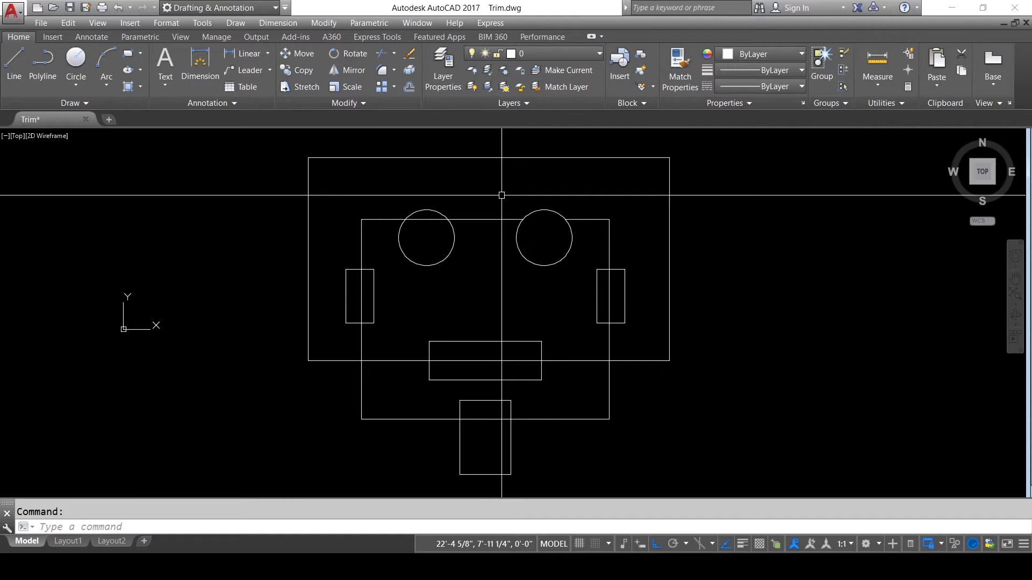
Start TR with all objects as cutting edges, cancelling and restarting it once
{"action": "type", "text": "TR"}
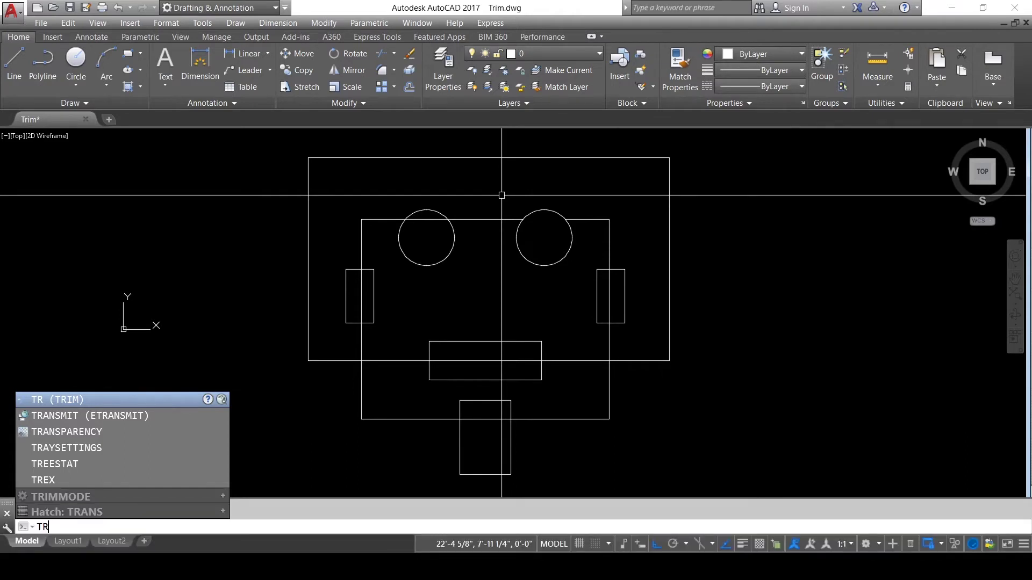
{"action": "key", "text": "Return"}
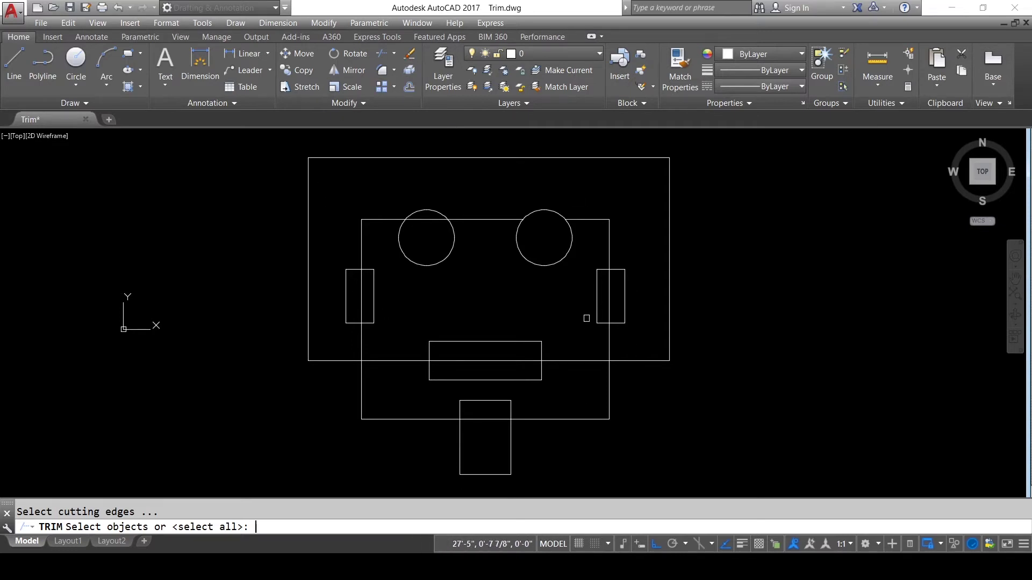
{"action": "key", "text": "Return"}
{"action": "key", "text": "Escape"}
{"action": "type", "text": "TR"}
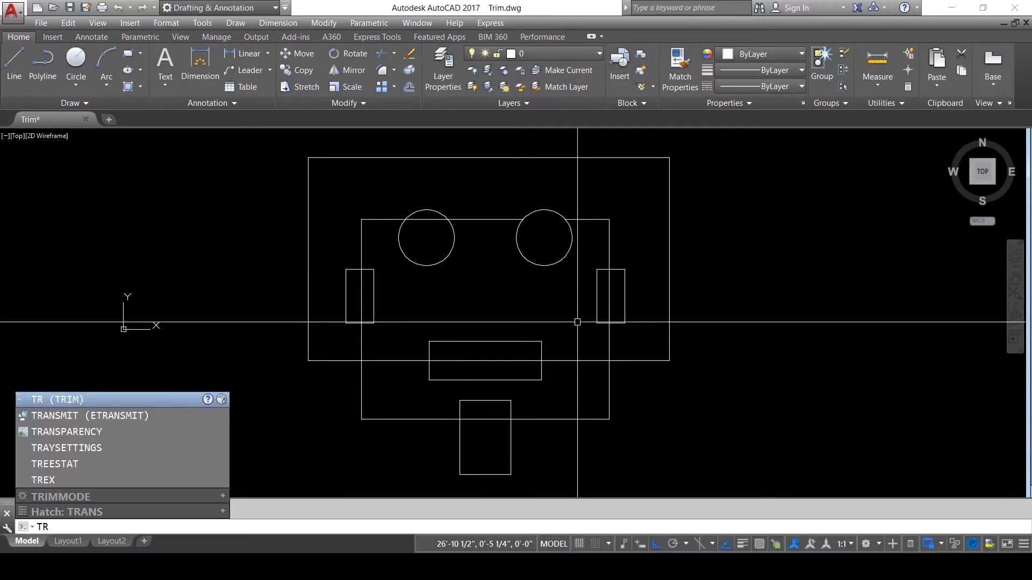
{"action": "key", "text": "Return"}
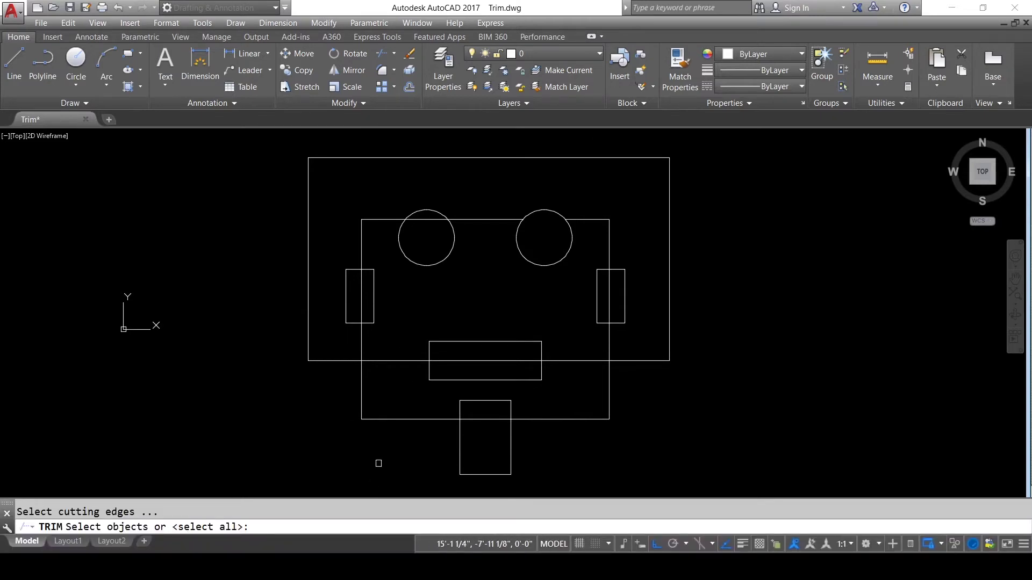
{"action": "key", "text": "Return"}
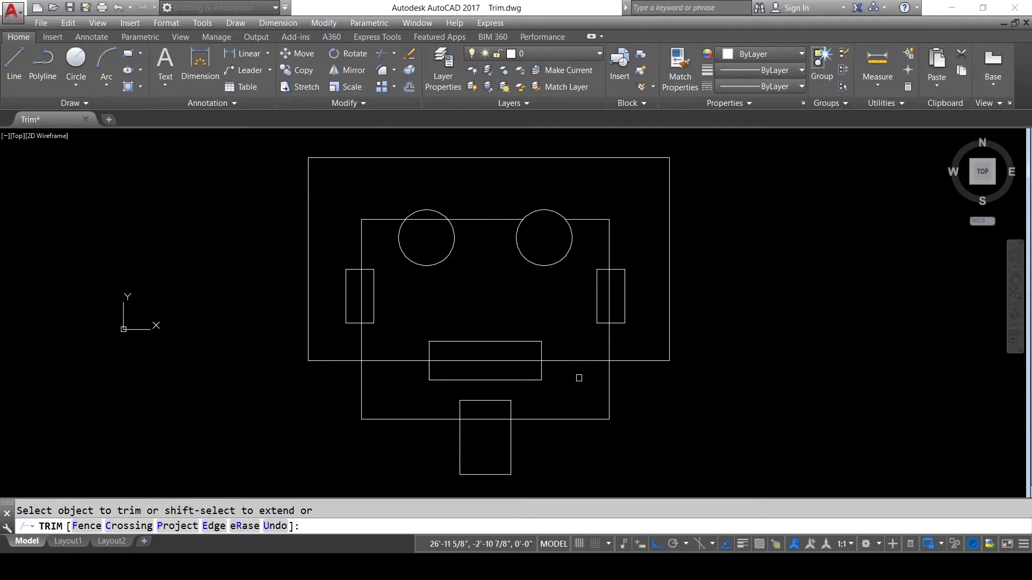
Trim the outer rectangle's bottom edge on both sides of the mouth and the right eye's top arc
{"action": "left_click", "coordinate": [577, 362]}
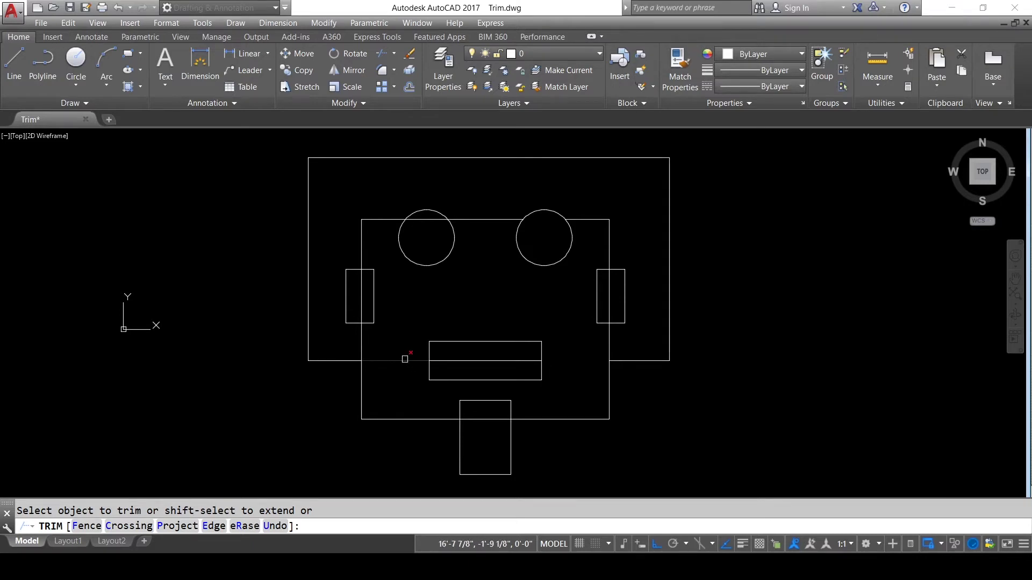
{"action": "left_click", "coordinate": [405, 359]}
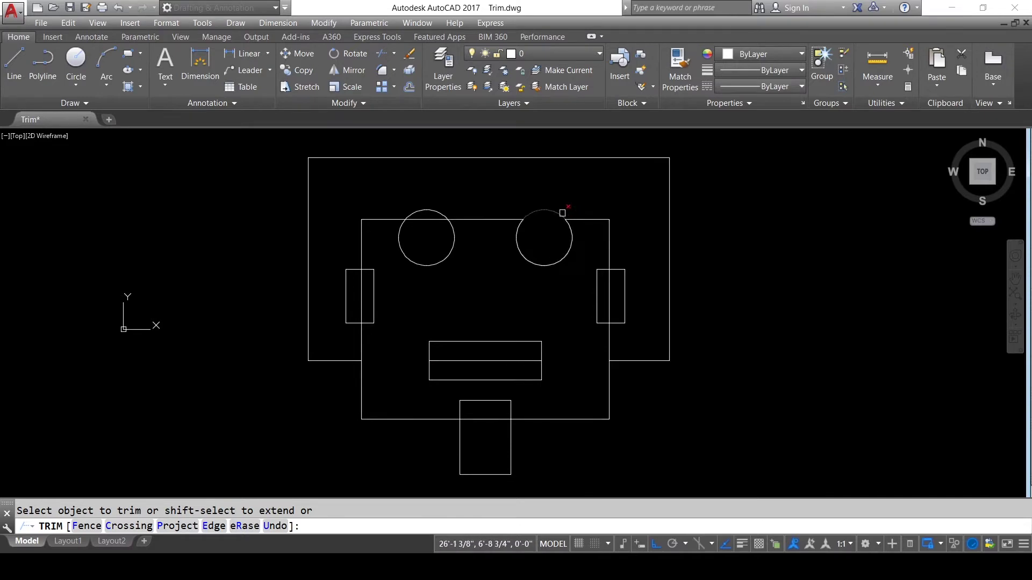
{"action": "left_click", "coordinate": [544, 210]}
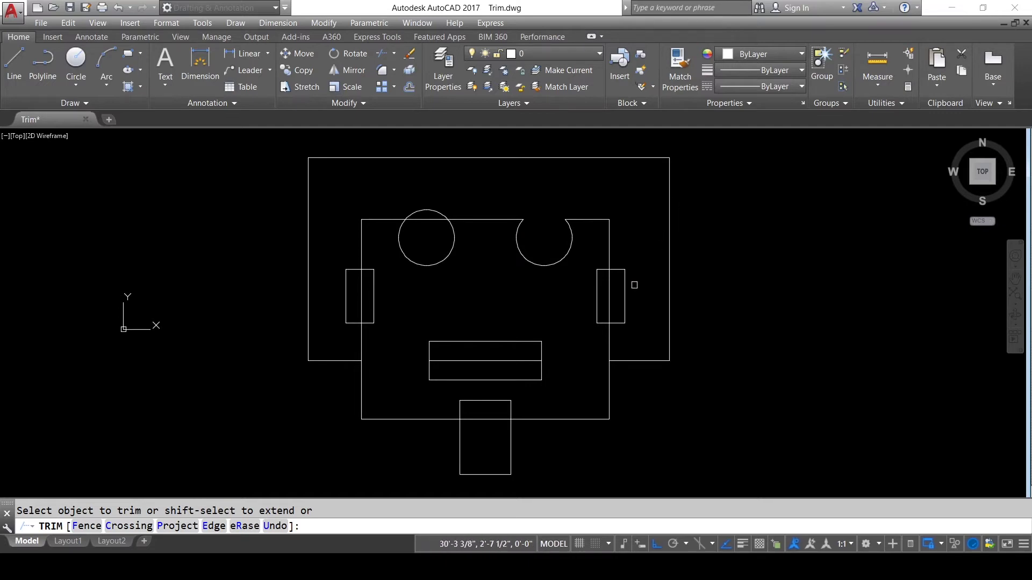
{"action": "right_click", "coordinate": [724, 242]}
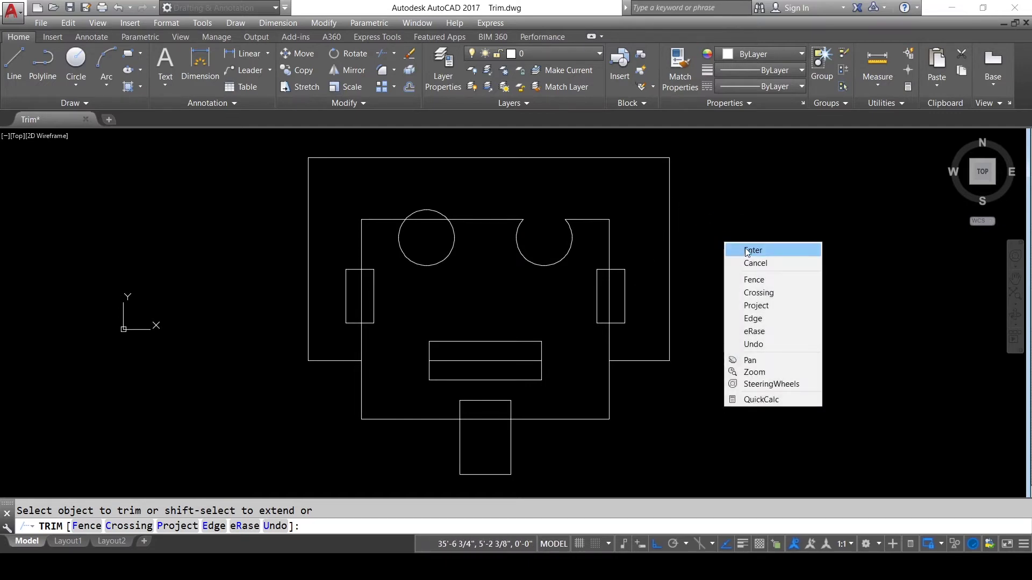
End Trim with the context menu's Enter option and begin typing TR
{"action": "left_click", "coordinate": [733, 249]}
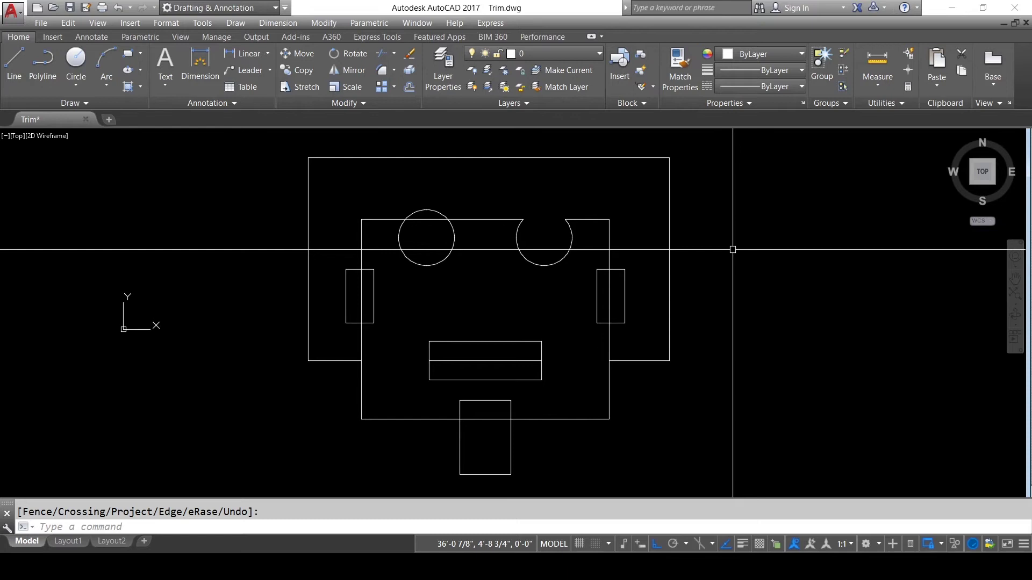
{"action": "type", "text": "T"}
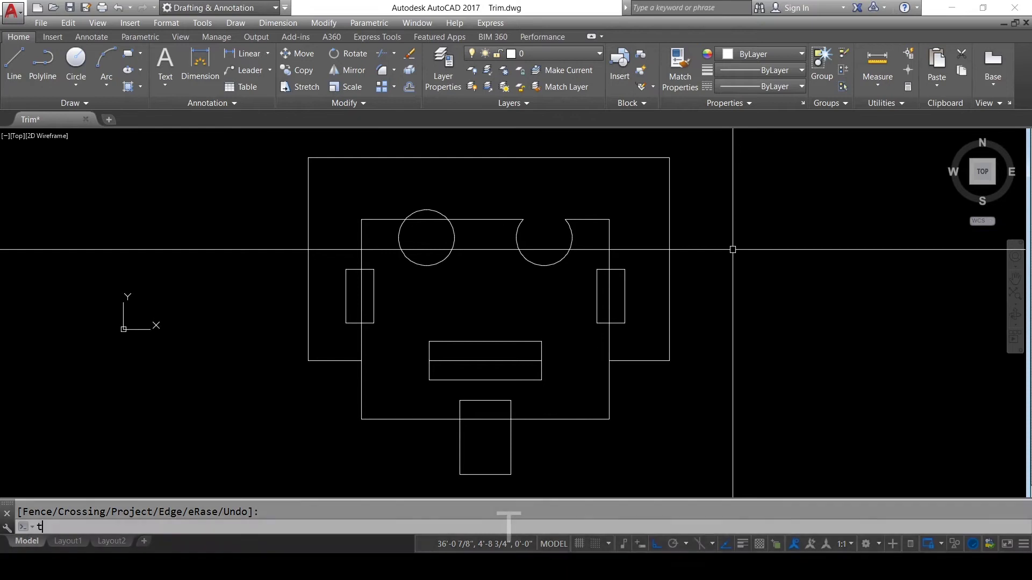
{"action": "type", "text": "R"}
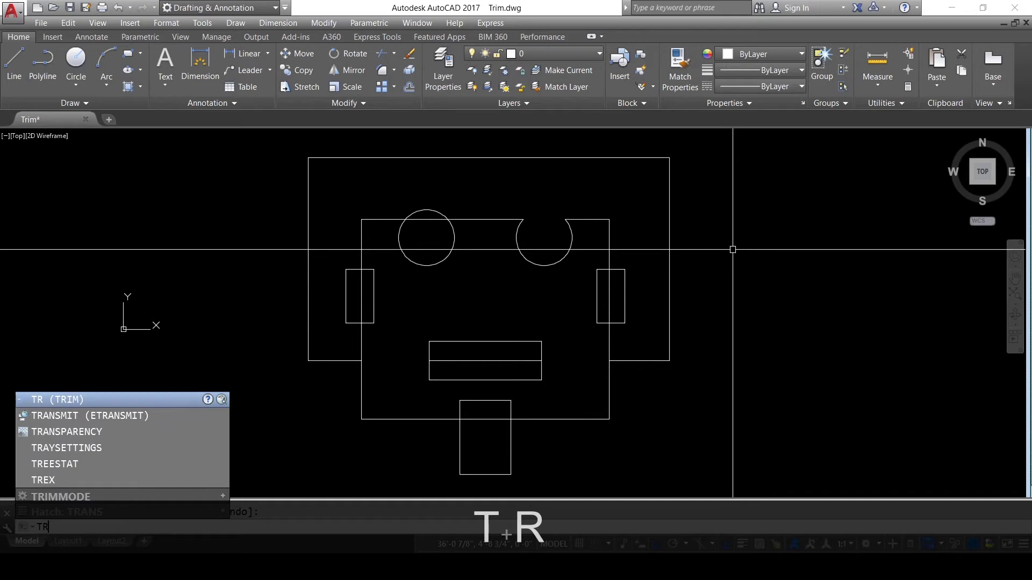
Restart Trim using all objects as cutting edges
{"action": "key", "text": "Return"}
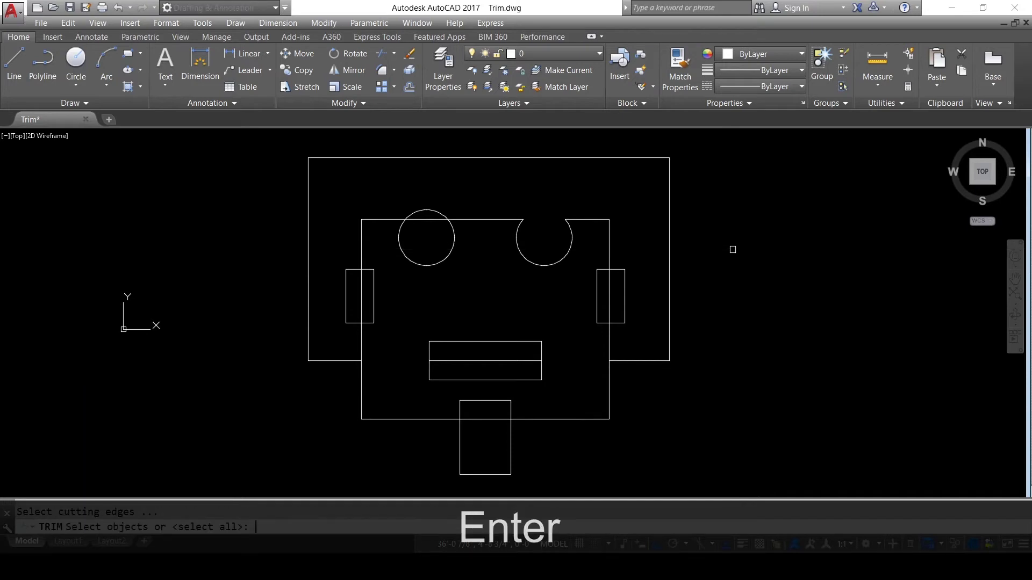
{"action": "key", "text": "Return"}
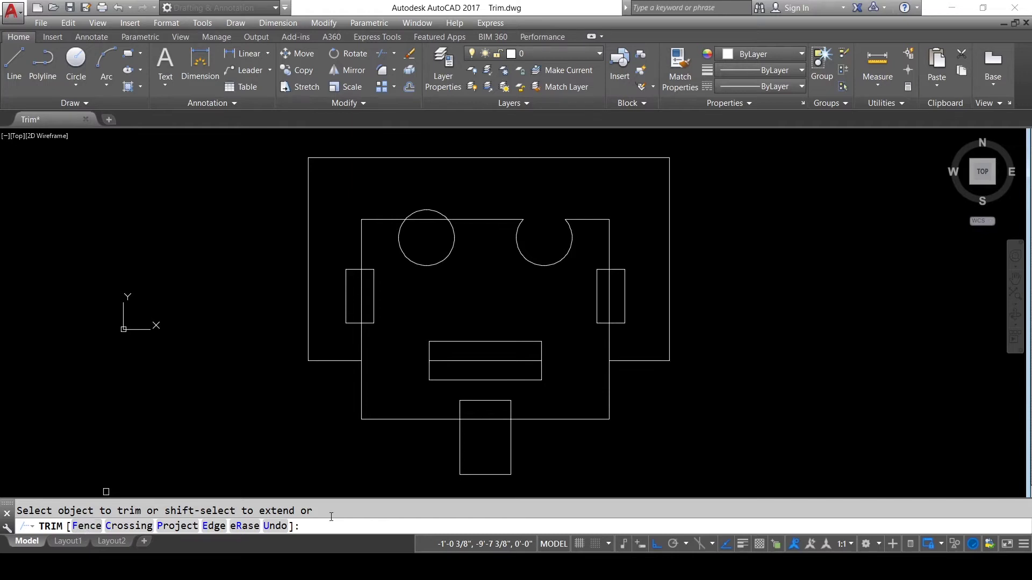
Trim the face's upper-left outline lines with a Fence drawn across them
{"action": "type", "text": "f"}
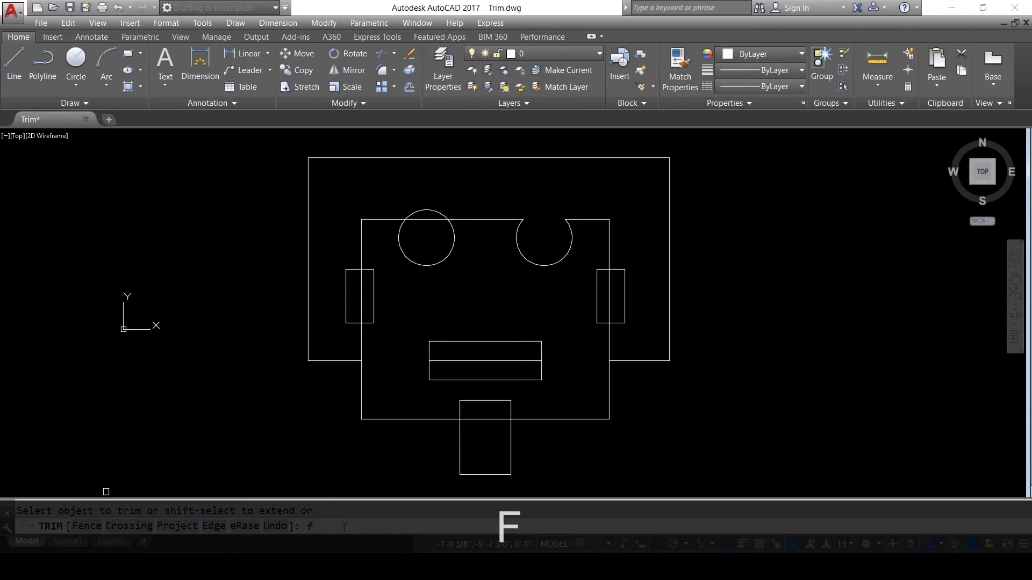
{"action": "key", "text": "Return"}
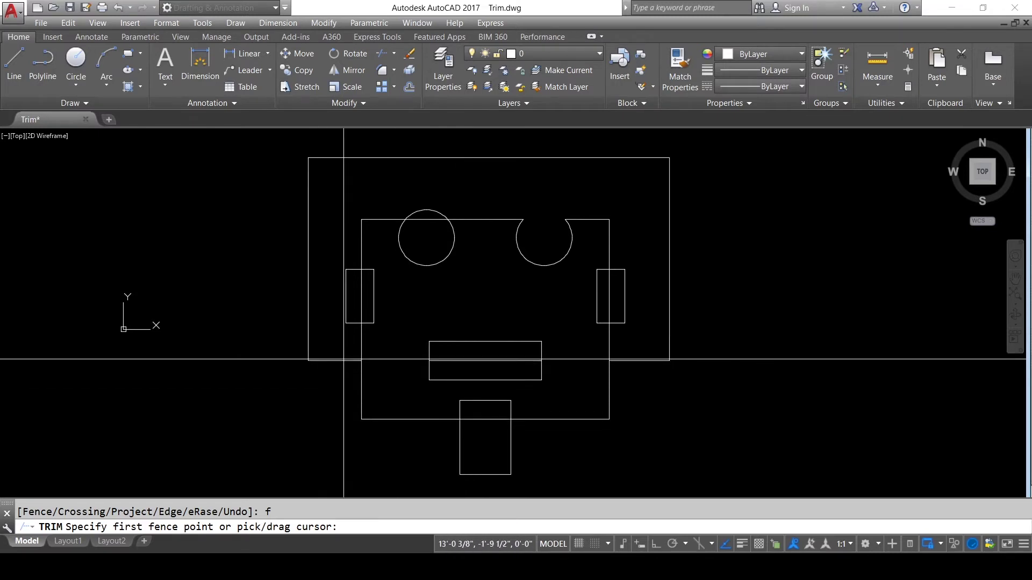
{"action": "left_click", "coordinate": [334, 348]}
{"action": "mouse_move", "coordinate": [333, 348]}
{"action": "left_mouse_down"}
{"action": "mouse_move", "coordinate": [405, 313]}
{"action": "mouse_move", "coordinate": [350, 247]}
{"action": "mouse_move", "coordinate": [446, 173]}
{"action": "mouse_move", "coordinate": [488, 167]}
{"action": "mouse_move", "coordinate": [546, 177]}
{"action": "mouse_move", "coordinate": [636, 210]}
{"action": "left_mouse_up"}
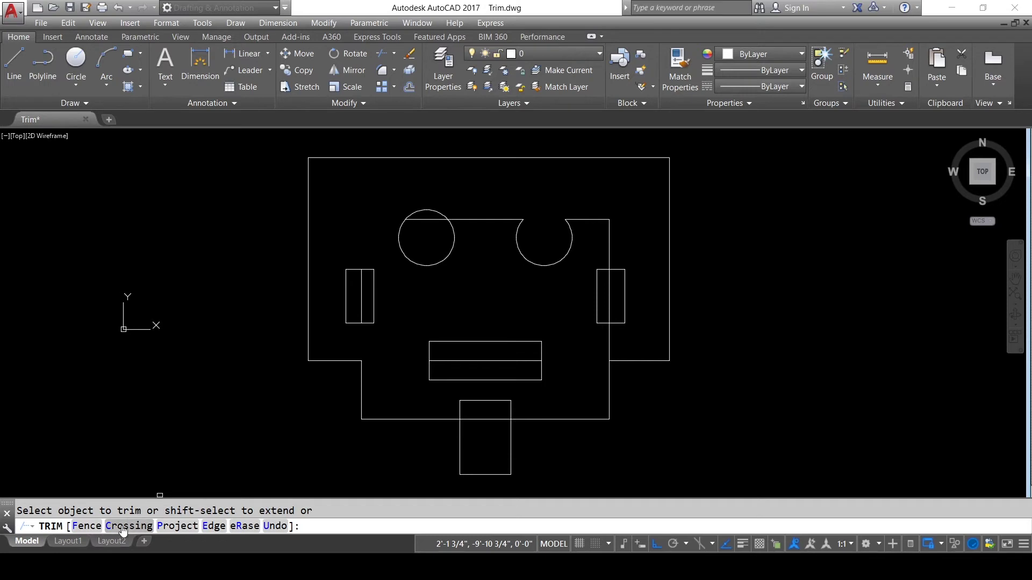
Use the Crossing option to trim the face's right edge above the right ear
{"action": "type", "text": "c"}
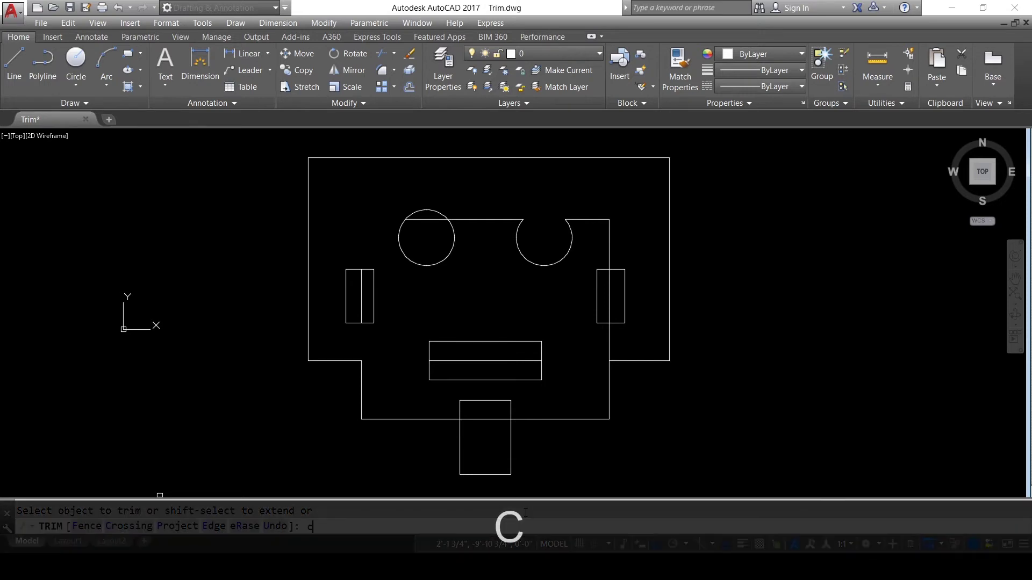
{"action": "key", "text": "Return"}
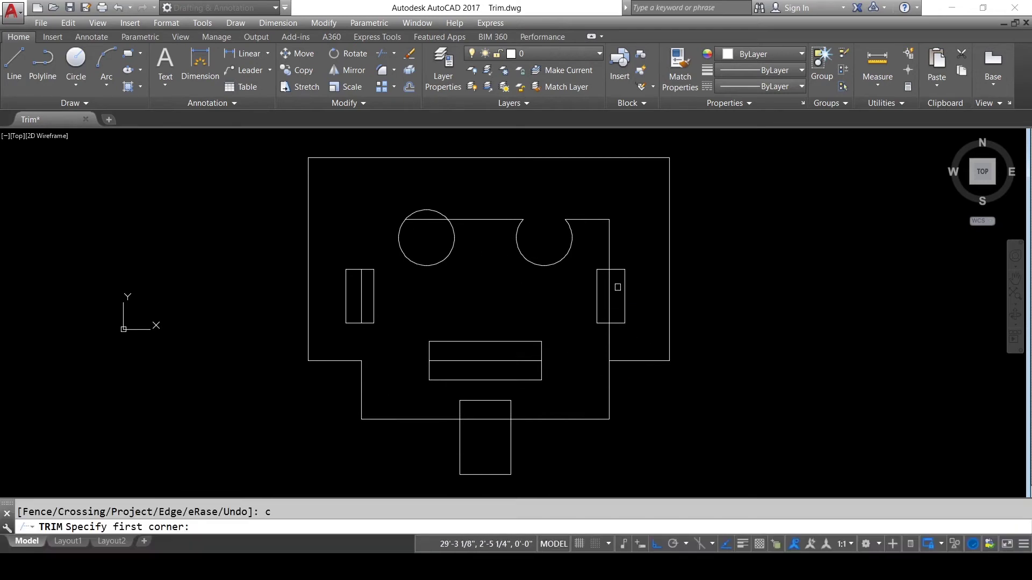
{"action": "left_click", "coordinate": [625, 189]}
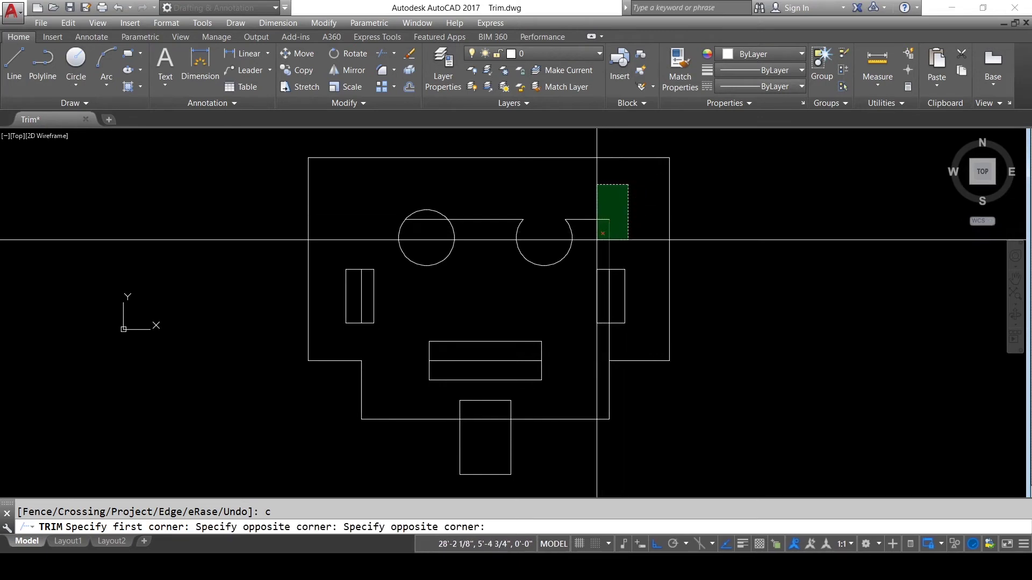
{"action": "left_click", "coordinate": [593, 232]}
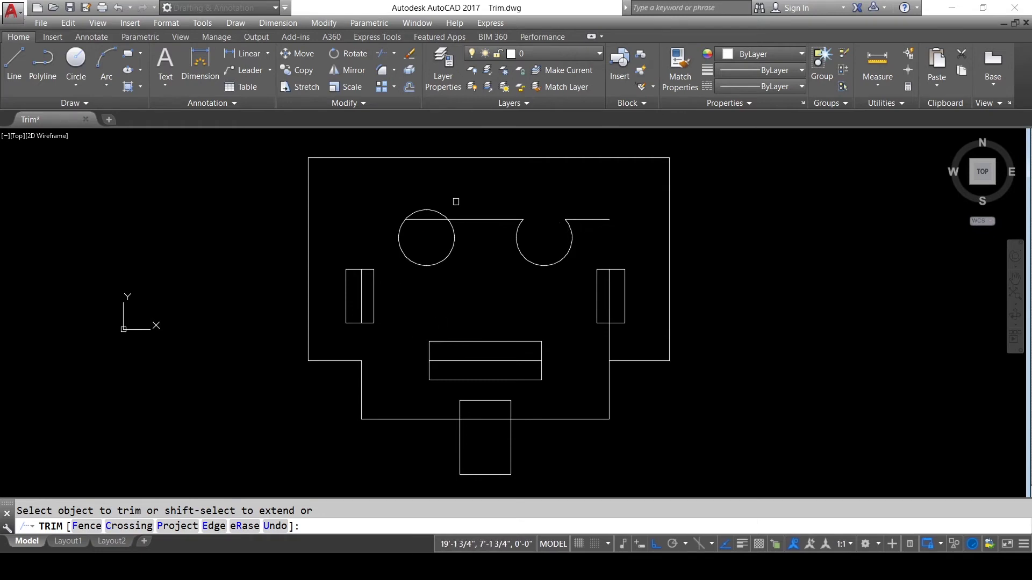
Trim away the left eye's top arc and the line crossing the left eye
{"action": "left_click", "coordinate": [503, 183]}
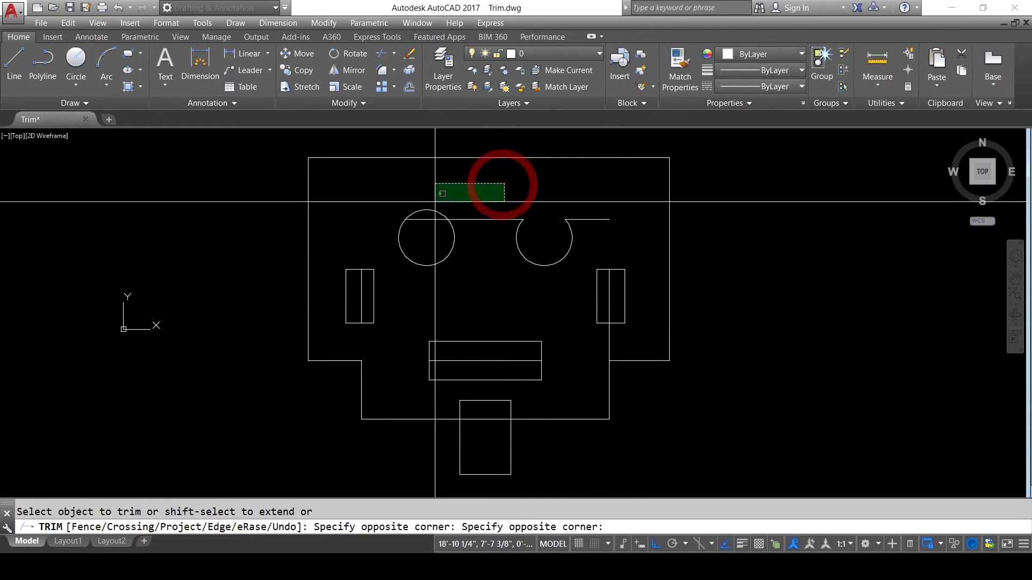
{"action": "left_click", "coordinate": [391, 207]}
{"action": "left_click", "coordinate": [452, 192]}
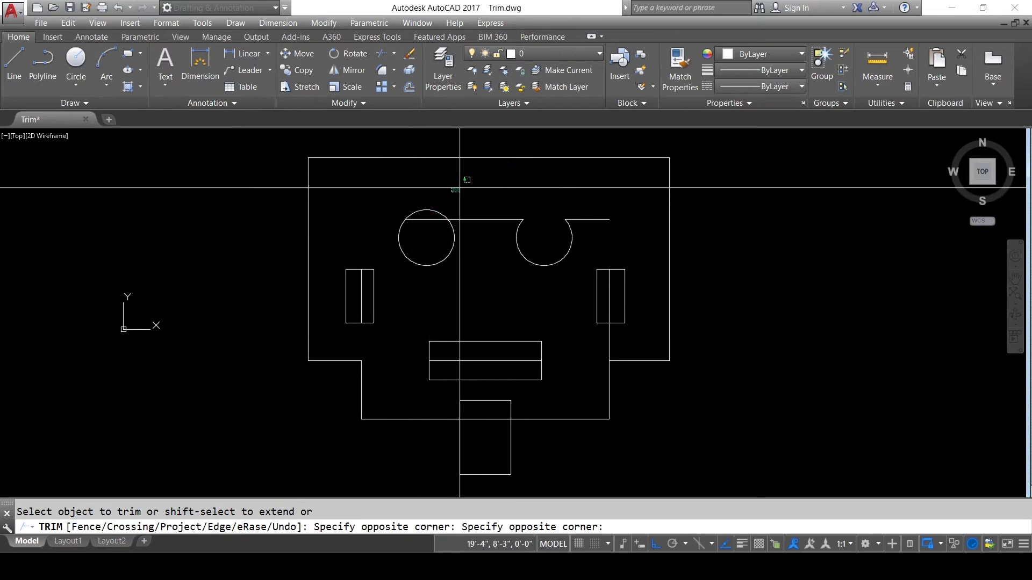
{"action": "left_click", "coordinate": [375, 214]}
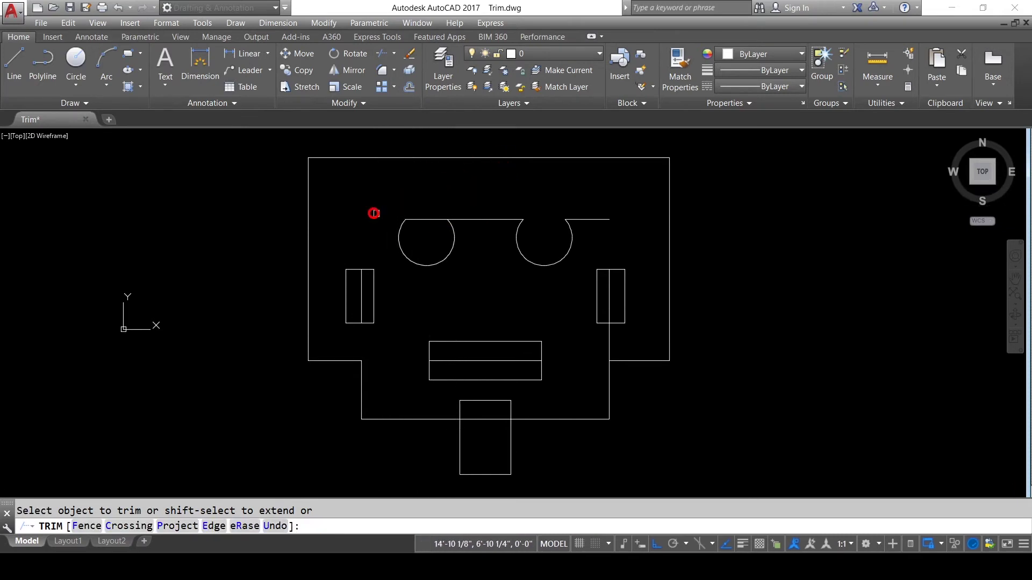
{"action": "left_click", "coordinate": [431, 242]}
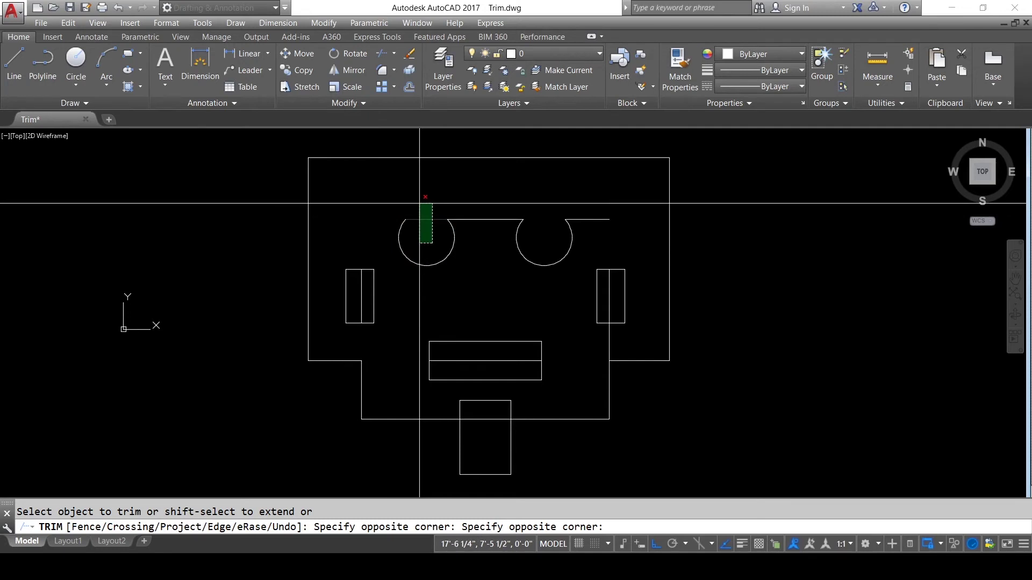
{"action": "left_click", "coordinate": [419, 203]}
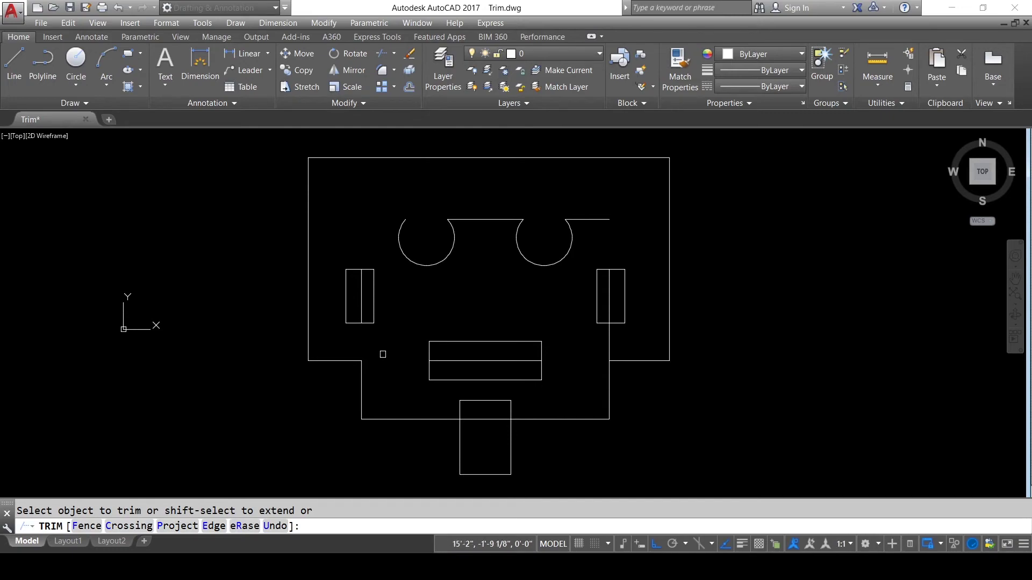
{"action": "right_click", "coordinate": [418, 325]}
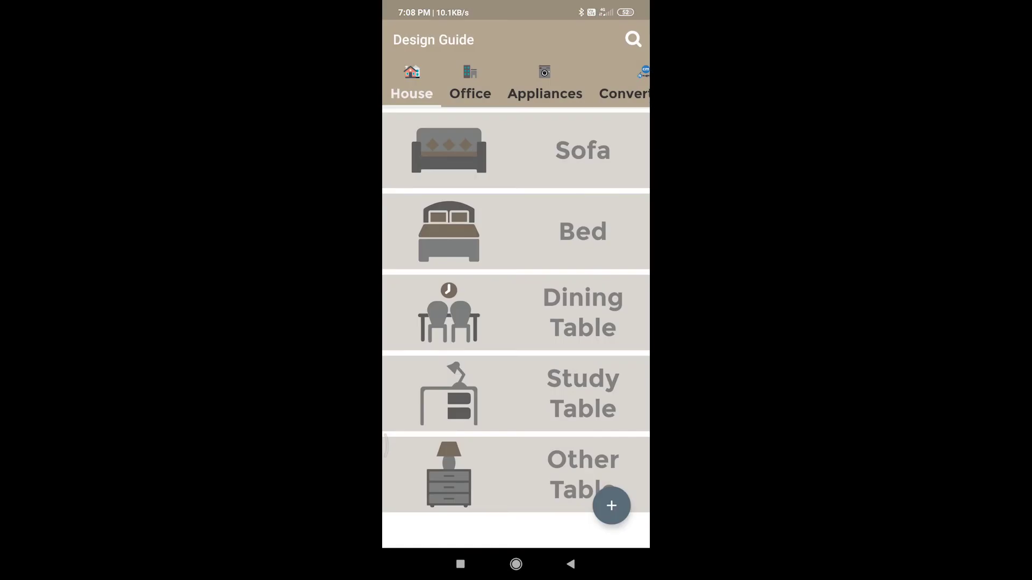
View the 1 Seater Sofa measurements in millimetres in Design Guide
{"action": "scroll", "coordinate": [516, 268], "scroll_direction": "down", "scroll_amount": 2}
{"action": "scroll", "coordinate": [516, 268], "scroll_direction": "up", "scroll_amount": 2}
{"action": "left_click", "coordinate": [516, 151]}
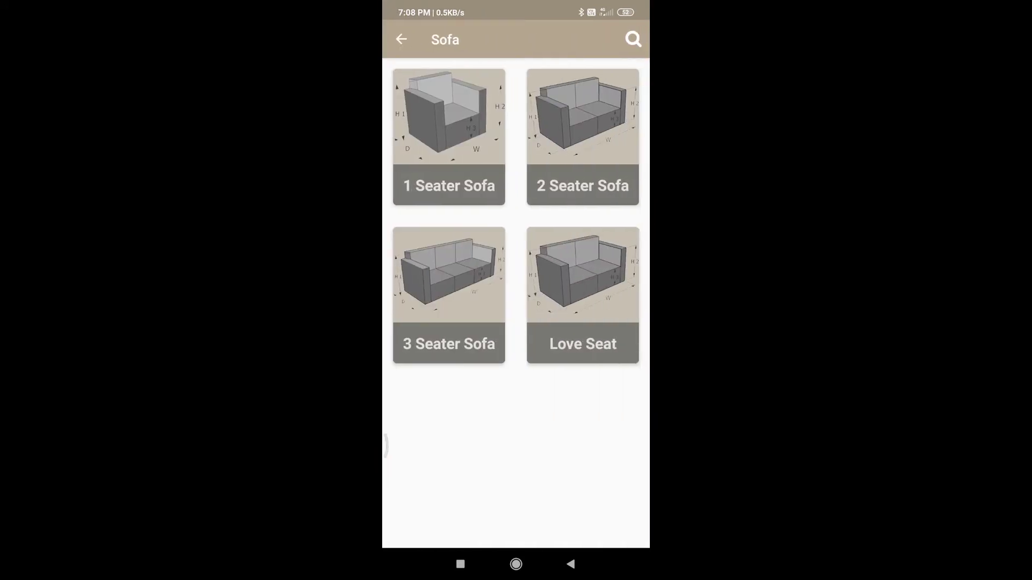
{"action": "left_click", "coordinate": [448, 145]}
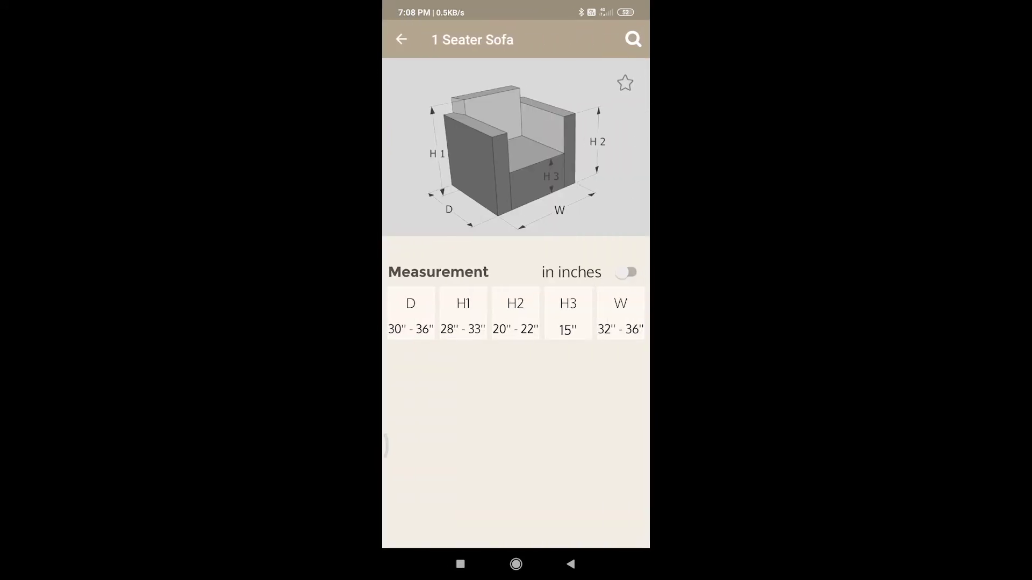
{"action": "left_click", "coordinate": [626, 272]}
{"action": "left_click", "coordinate": [401, 40]}
{"action": "left_click", "coordinate": [401, 40]}
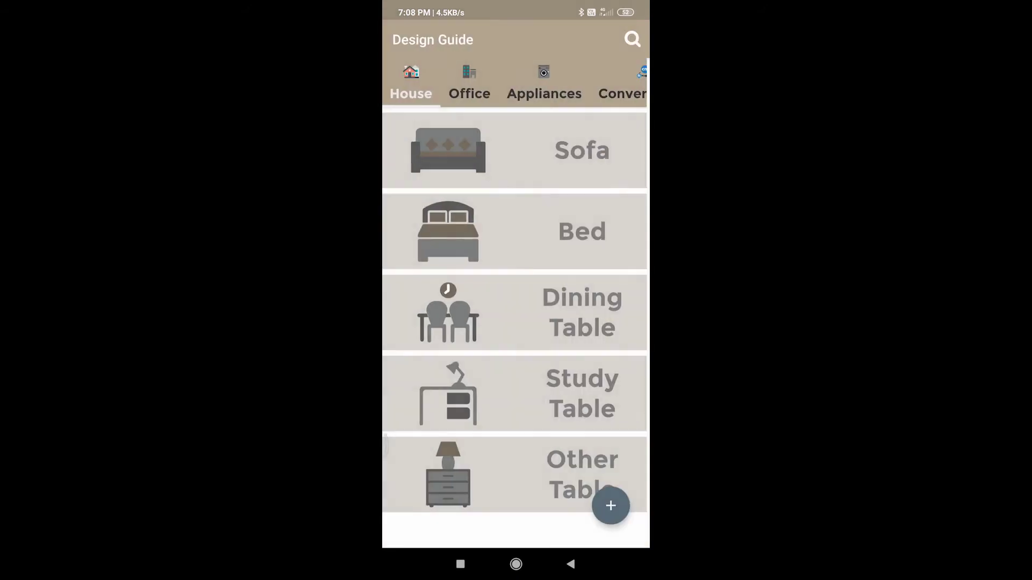
View the Meeting Rectangular Table measurements, toggling between inches and mm
{"action": "left_click", "coordinate": [469, 86]}
{"action": "scroll", "coordinate": [515, 311], "scroll_direction": "down", "scroll_amount": 2}
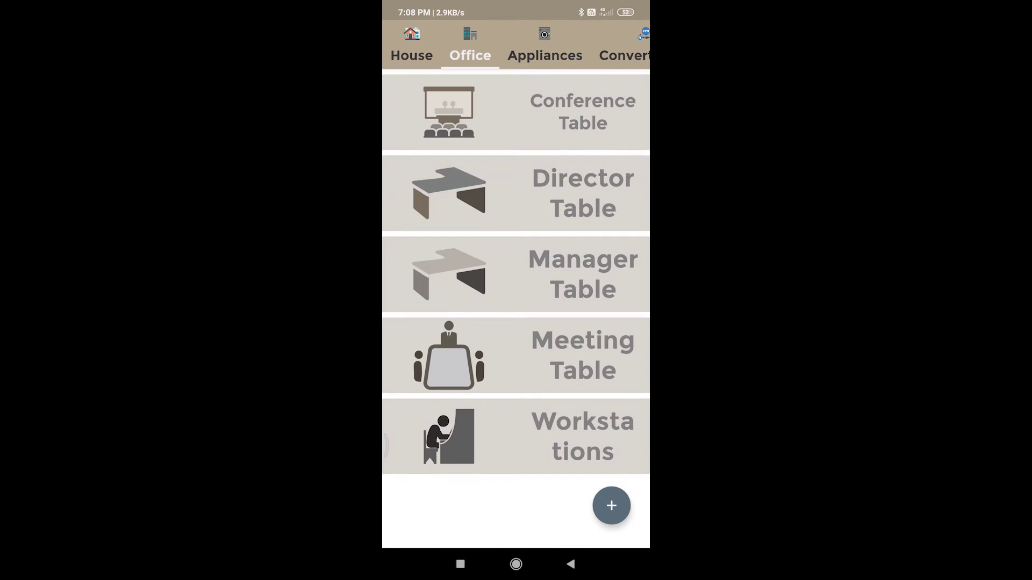
{"action": "left_click", "coordinate": [516, 354]}
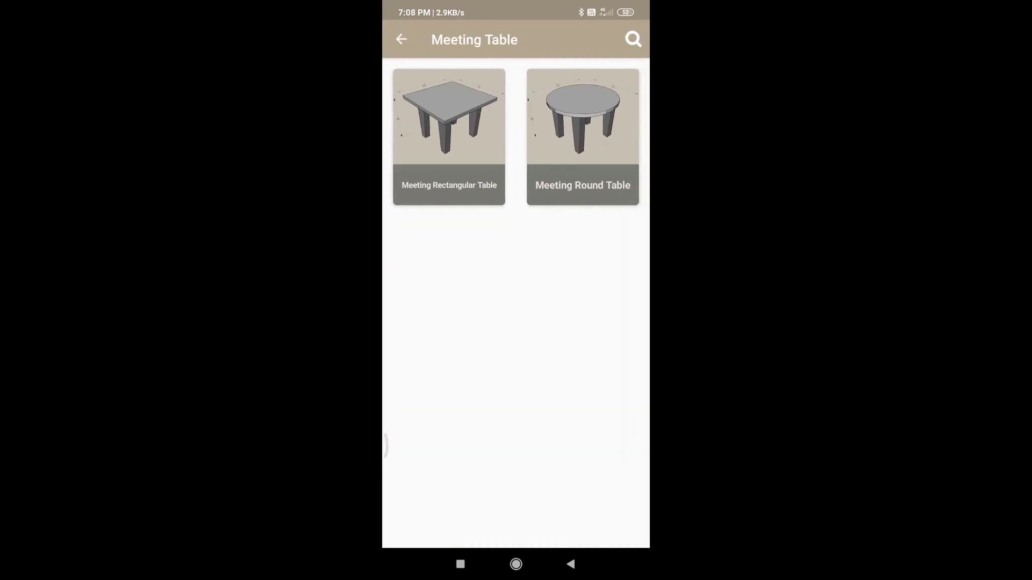
{"action": "left_click", "coordinate": [448, 161]}
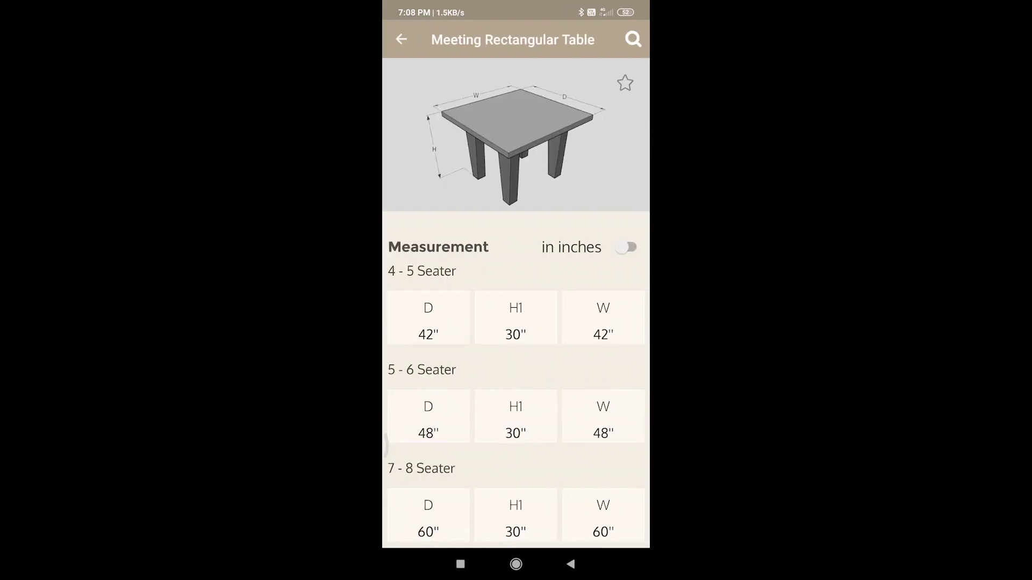
{"action": "scroll", "coordinate": [516, 322], "scroll_direction": "down", "scroll_amount": 2}
{"action": "scroll", "coordinate": [516, 323], "scroll_direction": "down", "scroll_amount": 2}
{"action": "scroll", "coordinate": [516, 322], "scroll_direction": "up", "scroll_amount": 3}
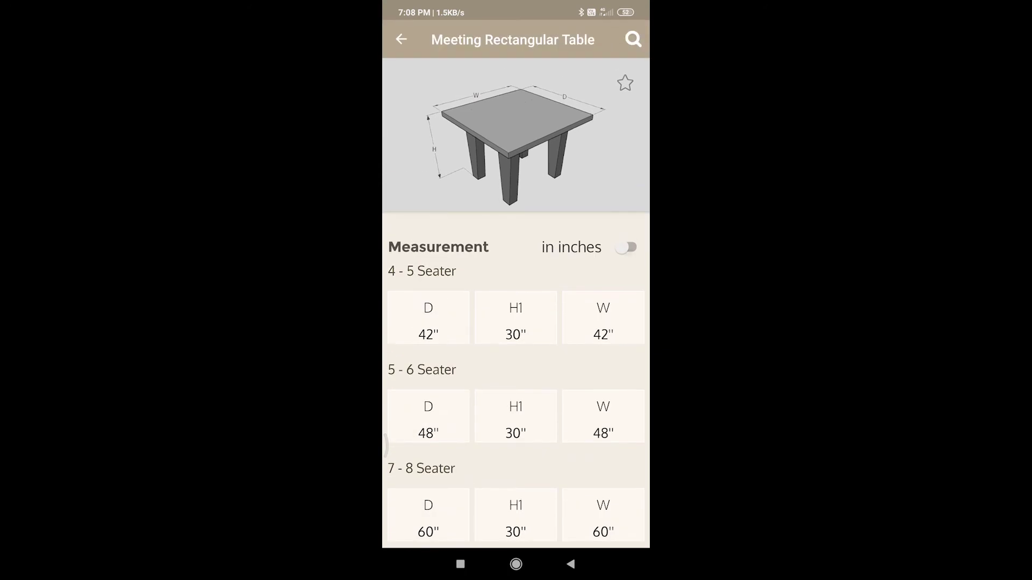
{"action": "left_click", "coordinate": [626, 247]}
{"action": "left_click_drag", "start_coordinate": [384, 323], "coordinate": [462, 323]}
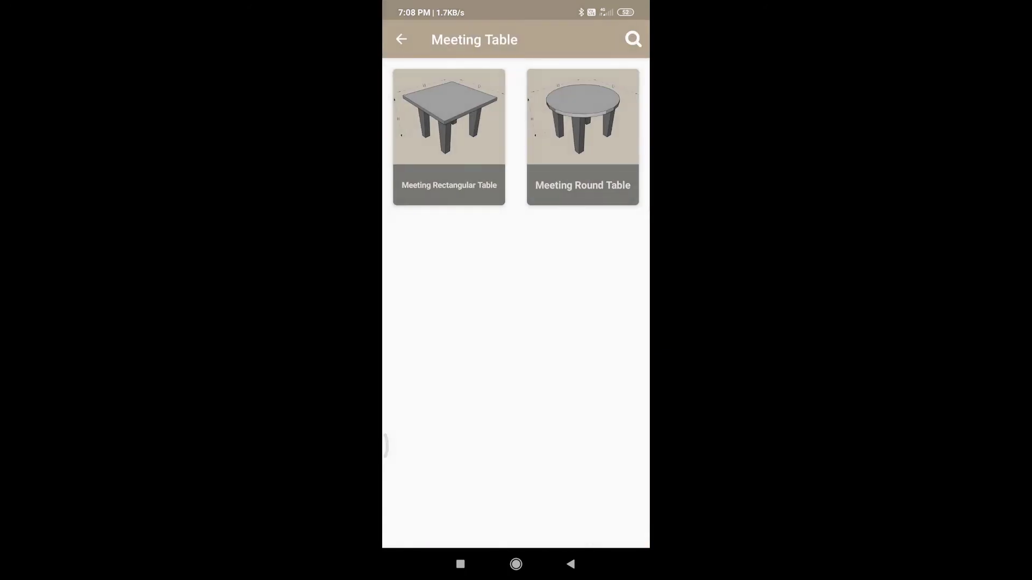
{"action": "left_click_drag", "start_coordinate": [384, 446], "coordinate": [462, 446]}
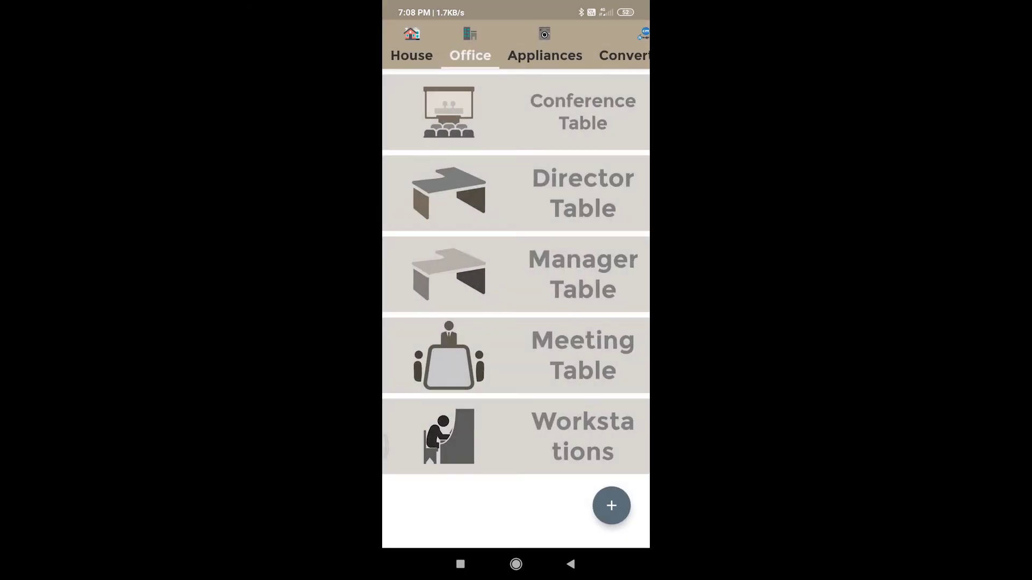
Check the LED TV measurements in mm and inches, then reach Convert Units
{"action": "left_click_drag", "start_coordinate": [591, 323], "coordinate": [419, 323]}
{"action": "scroll", "coordinate": [516, 322], "scroll_direction": "down", "scroll_amount": 1}
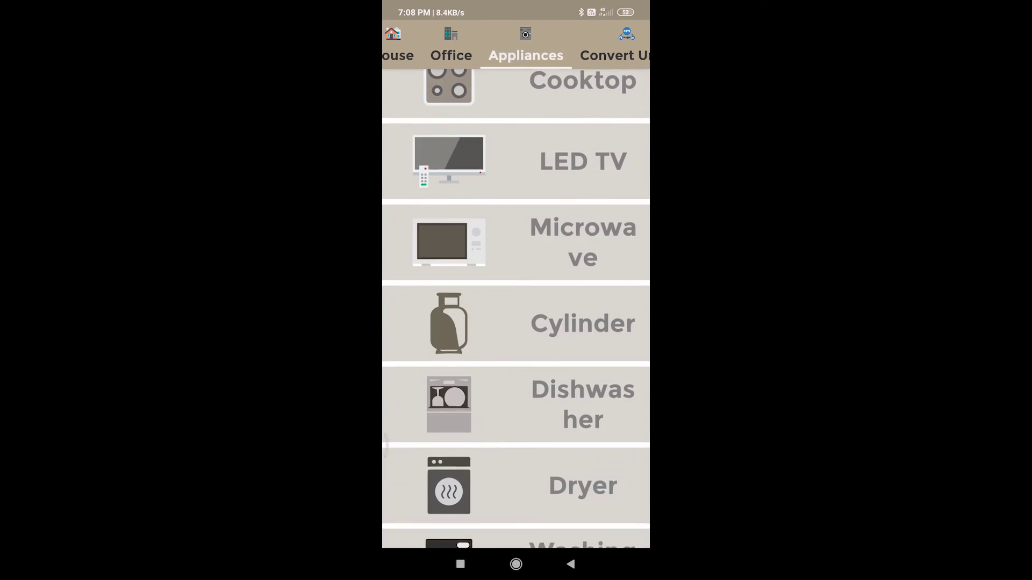
{"action": "left_click", "coordinate": [516, 161]}
{"action": "left_click", "coordinate": [626, 279]}
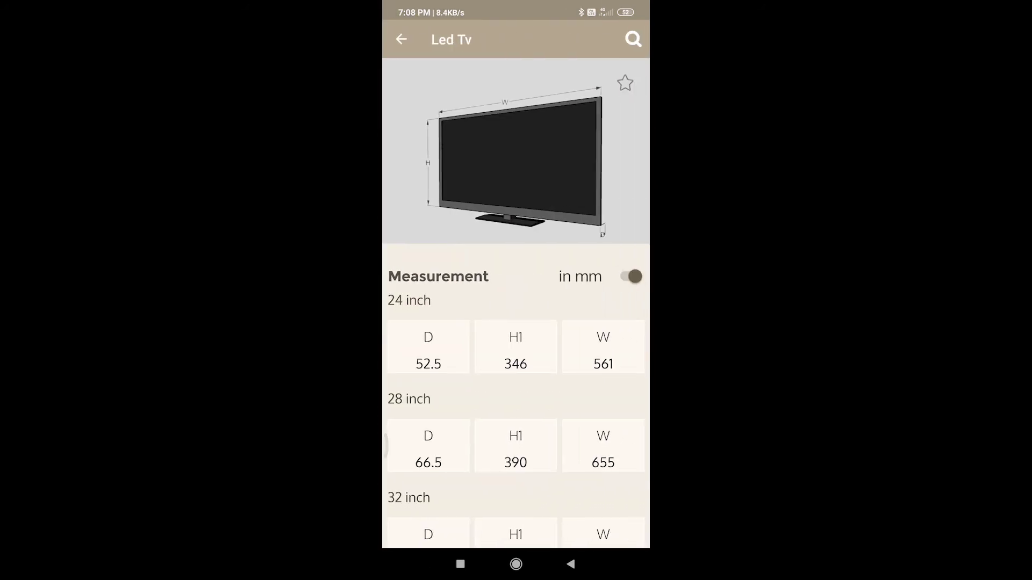
{"action": "left_click", "coordinate": [631, 276]}
{"action": "scroll", "coordinate": [516, 376], "scroll_direction": "down", "scroll_amount": 10}
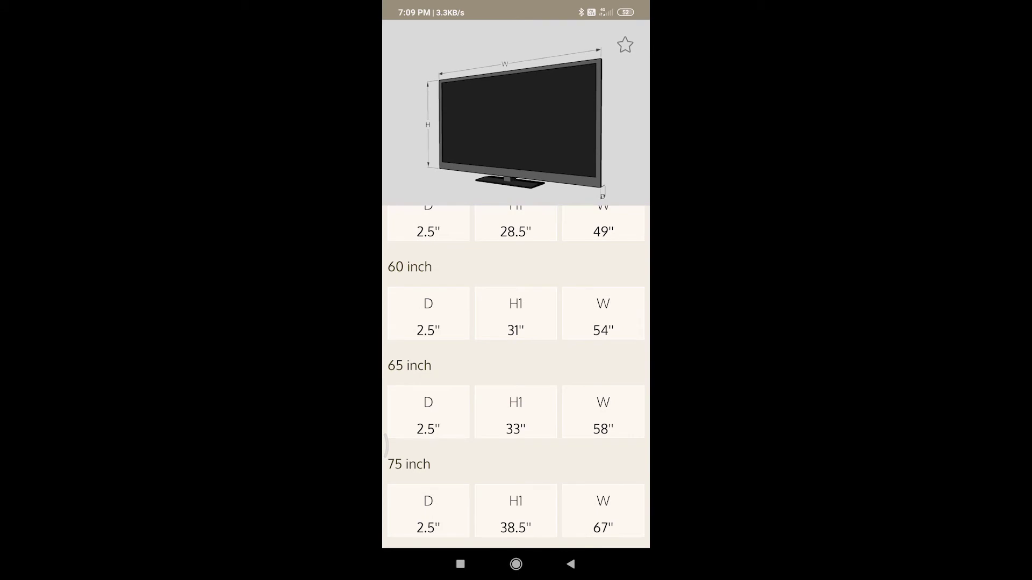
{"action": "left_click_drag", "start_coordinate": [384, 446], "coordinate": [440, 446]}
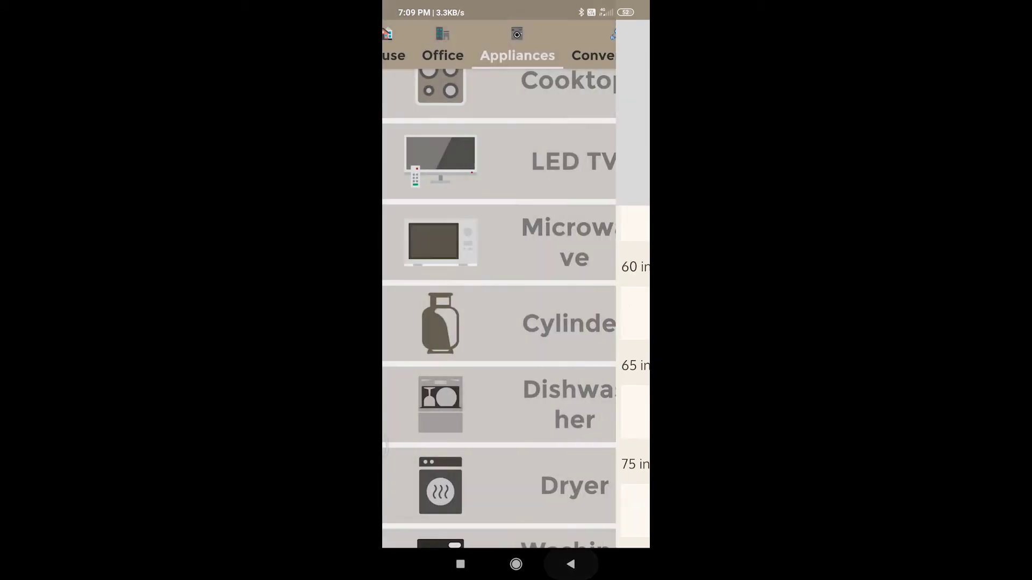
{"action": "left_click_drag", "start_coordinate": [618, 322], "coordinate": [419, 323]}
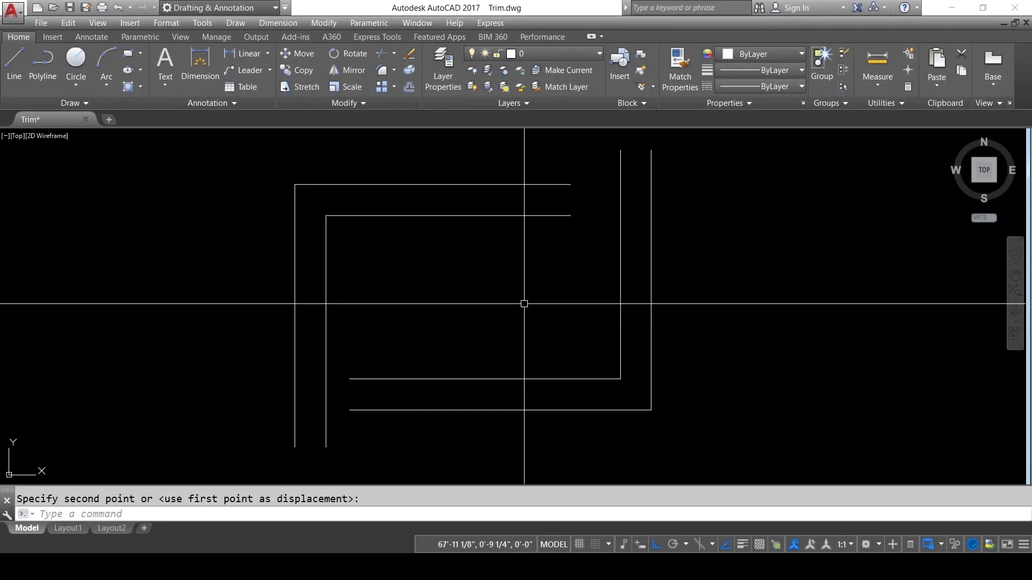
Start Trim on the nested L-lines and pick the Edge option
{"action": "type", "text": "TR"}
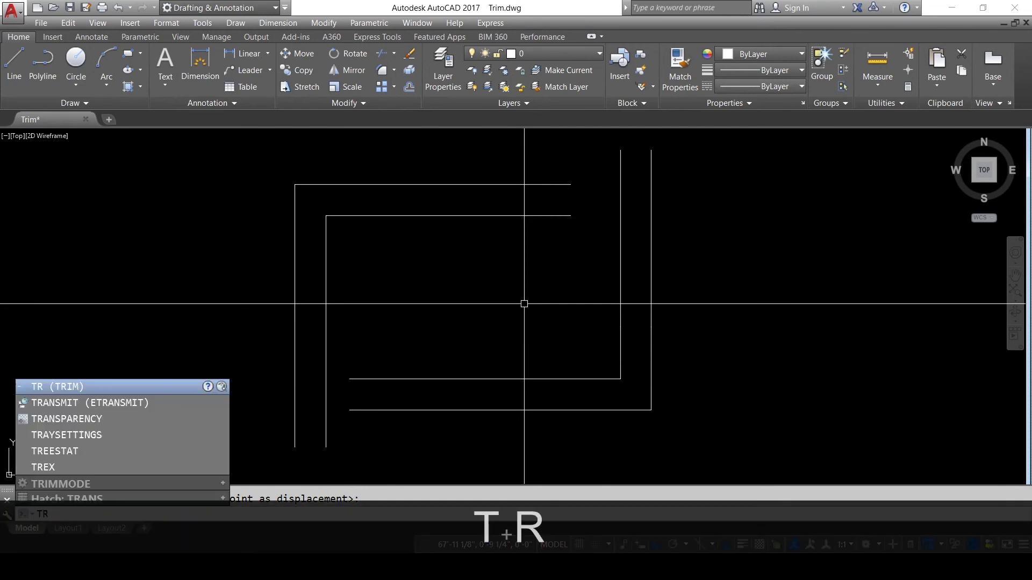
{"action": "key", "text": "Return"}
{"action": "key", "text": "Return"}
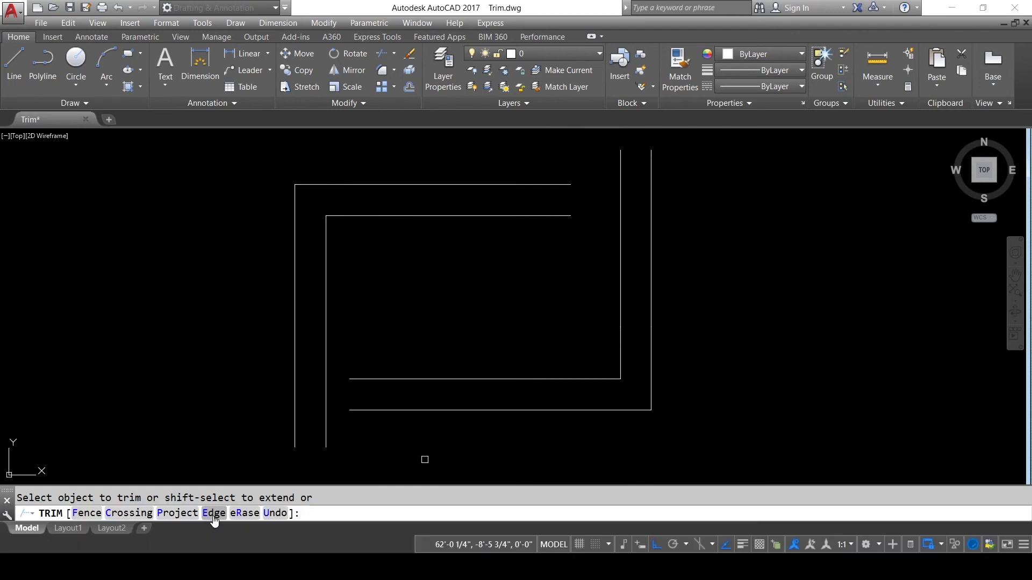
{"action": "left_click", "coordinate": [213, 514]}
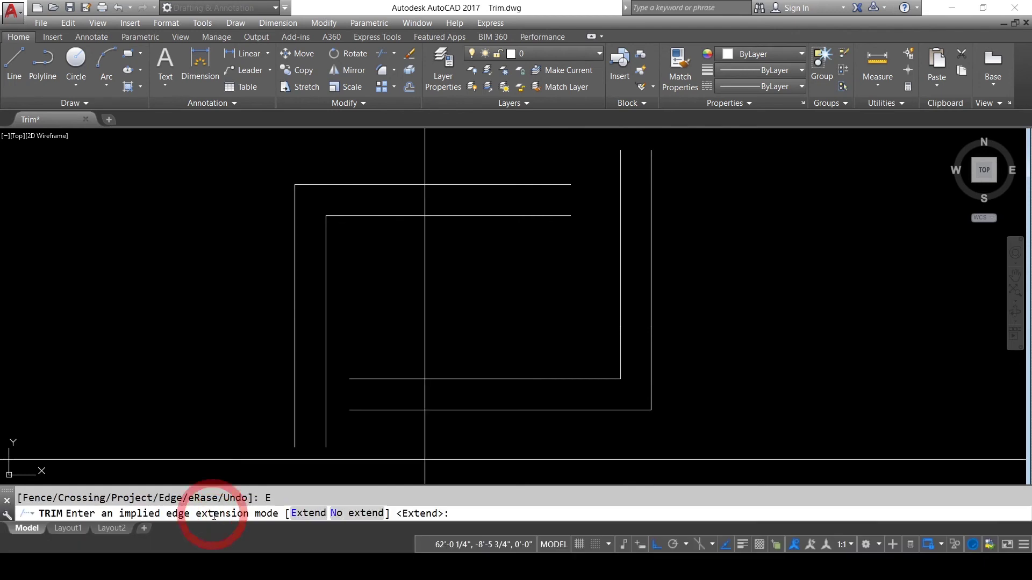
Set Edge mode to Extend and trim five overhanging L-line ends to the implied edges
{"action": "left_click", "coordinate": [314, 513]}
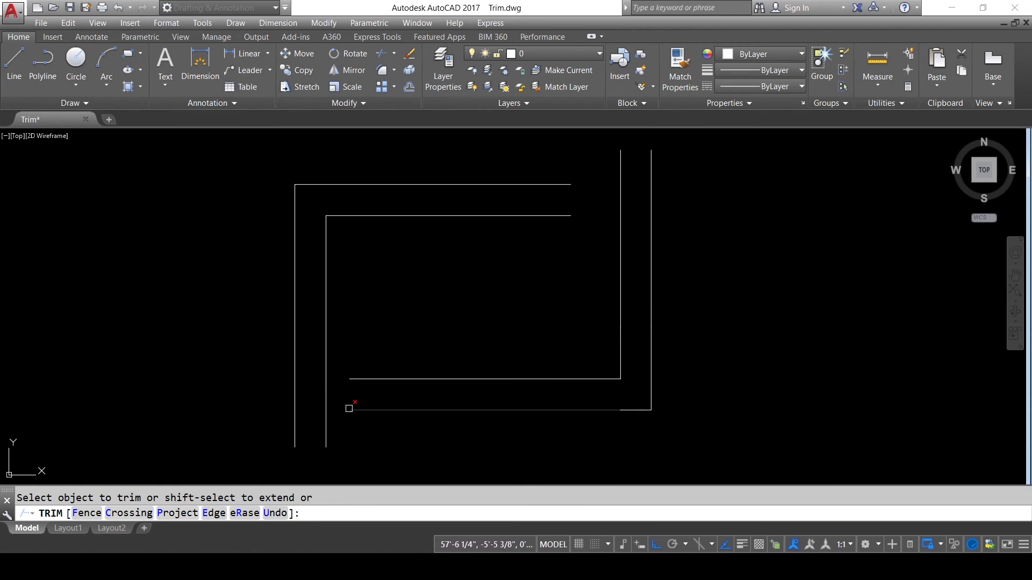
{"action": "left_click", "coordinate": [327, 439]}
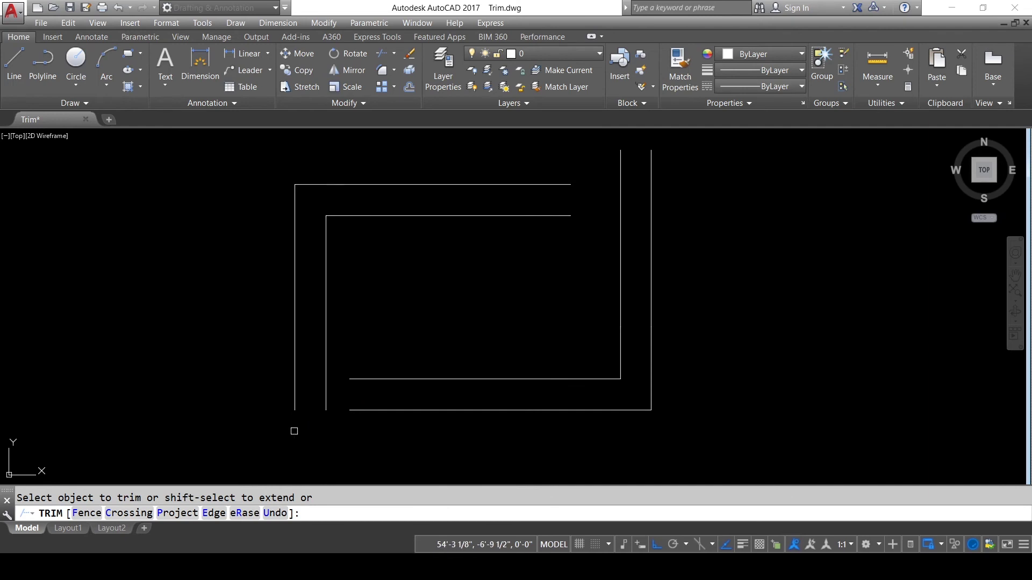
{"action": "left_click", "coordinate": [326, 396]}
{"action": "left_click", "coordinate": [621, 163]}
{"action": "left_click", "coordinate": [617, 201]}
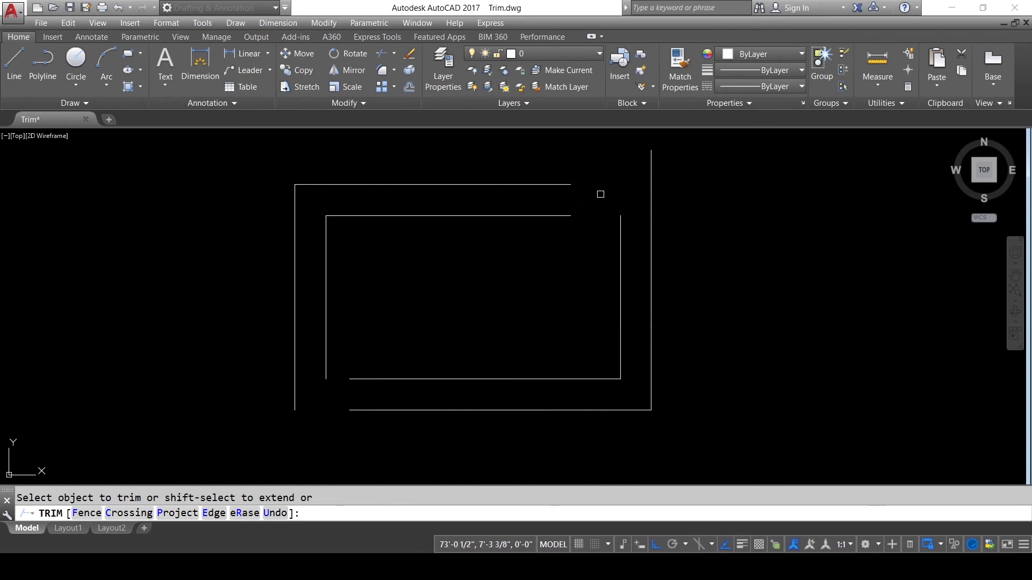
{"action": "left_click", "coordinate": [651, 167]}
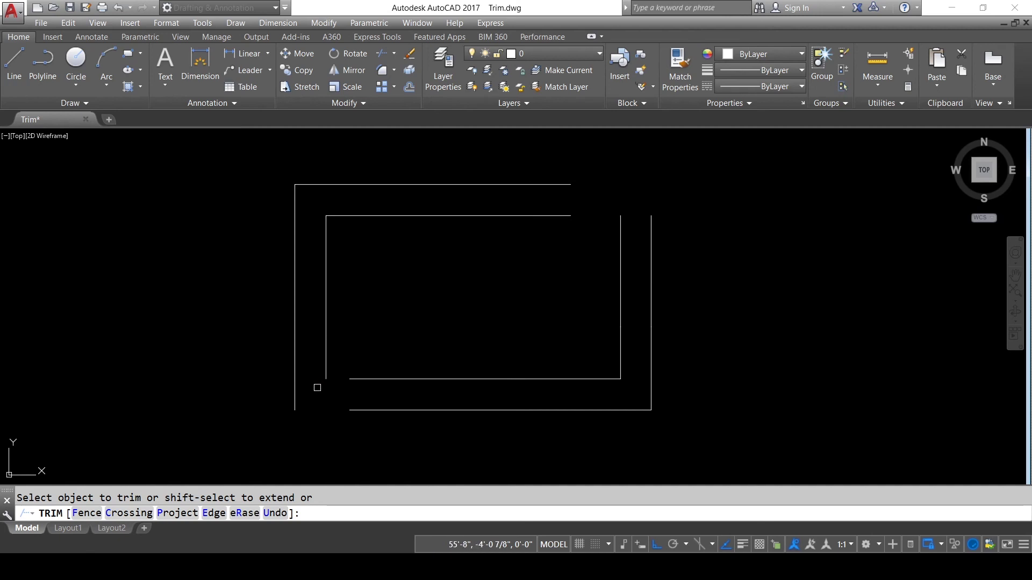
{"action": "left_click", "coordinate": [245, 515]}
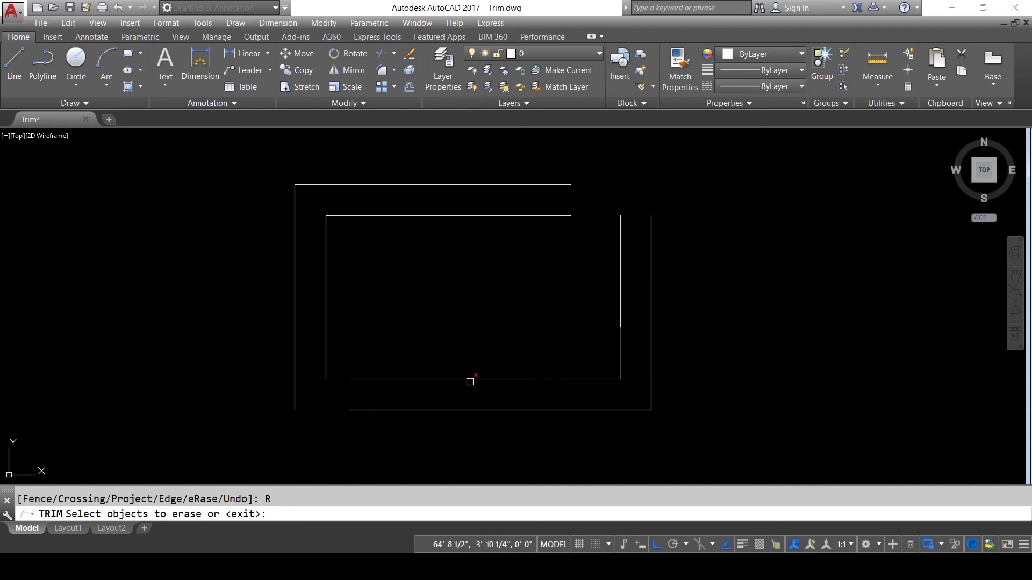
Erase the three inner L-lines: top-left, bottom-right and right vertical
{"action": "left_click", "coordinate": [514, 215]}
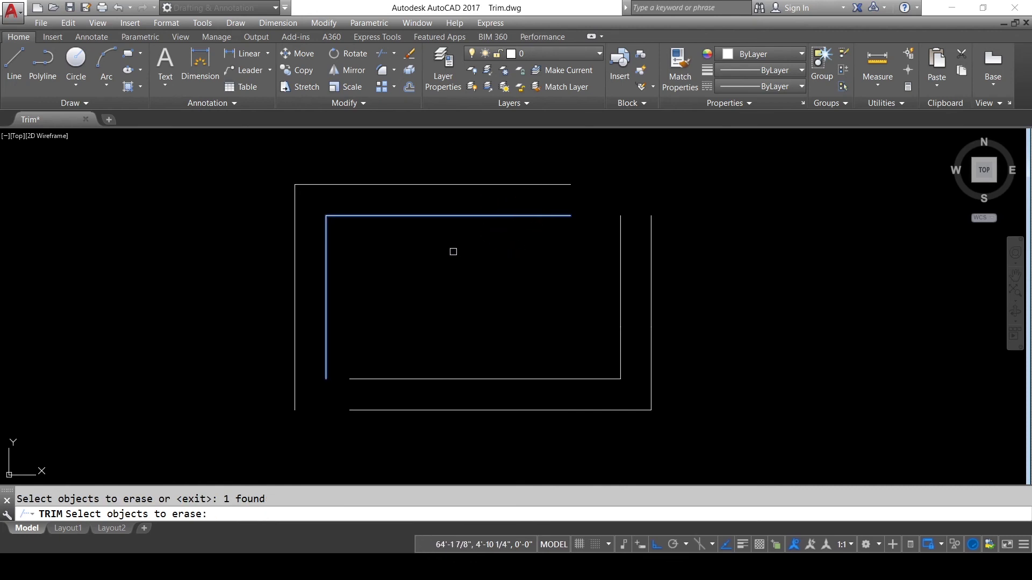
{"action": "left_click", "coordinate": [455, 379]}
{"action": "left_click", "coordinate": [621, 295]}
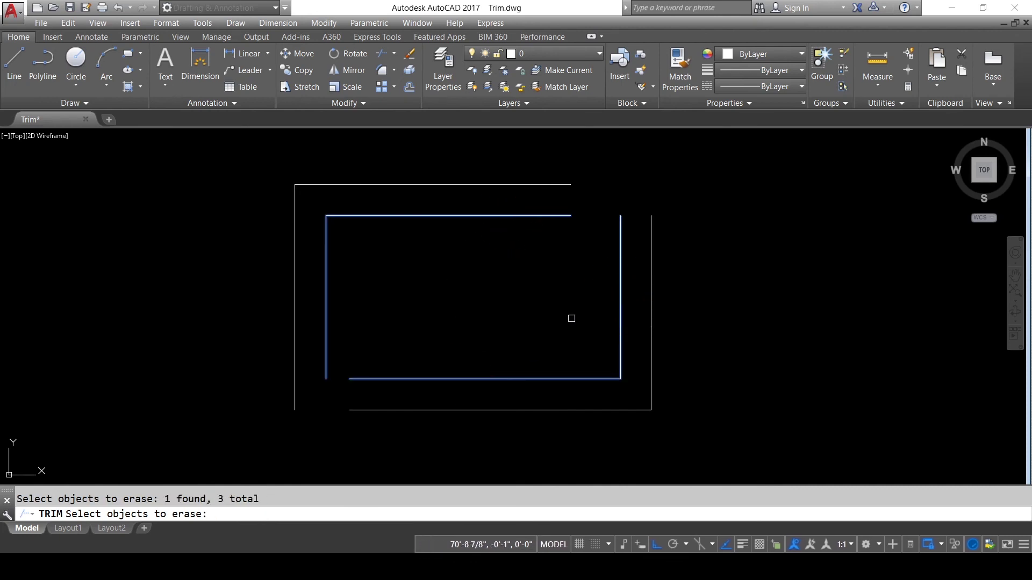
{"action": "key", "text": "Return"}
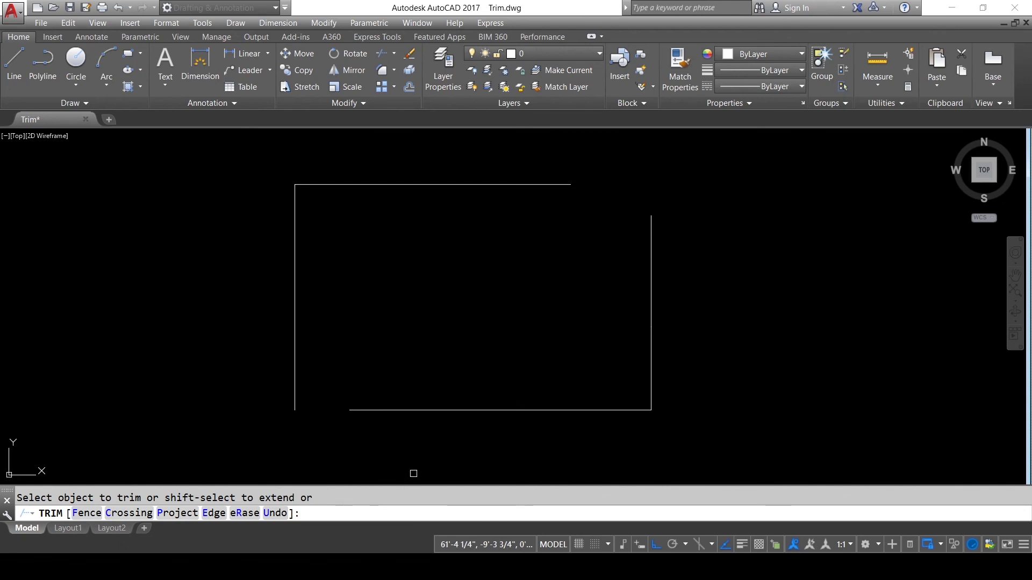
Undo the eRase to bring back the three inner L-lines, then end the TRIM command
{"action": "type", "text": "u"}
{"action": "key", "text": "Return"}
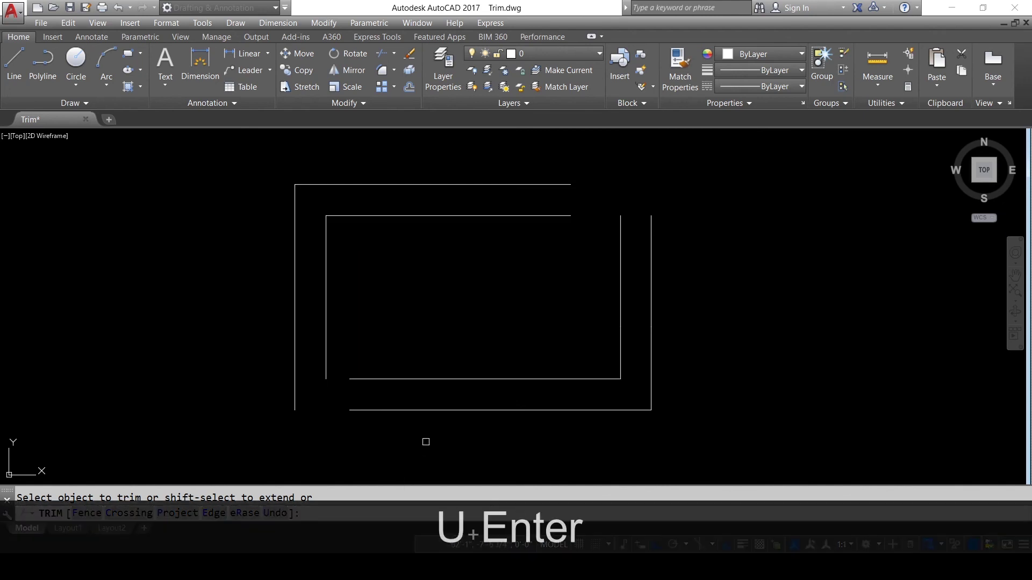
{"action": "right_click", "coordinate": [430, 431]}
{"action": "left_click", "coordinate": [483, 276]}
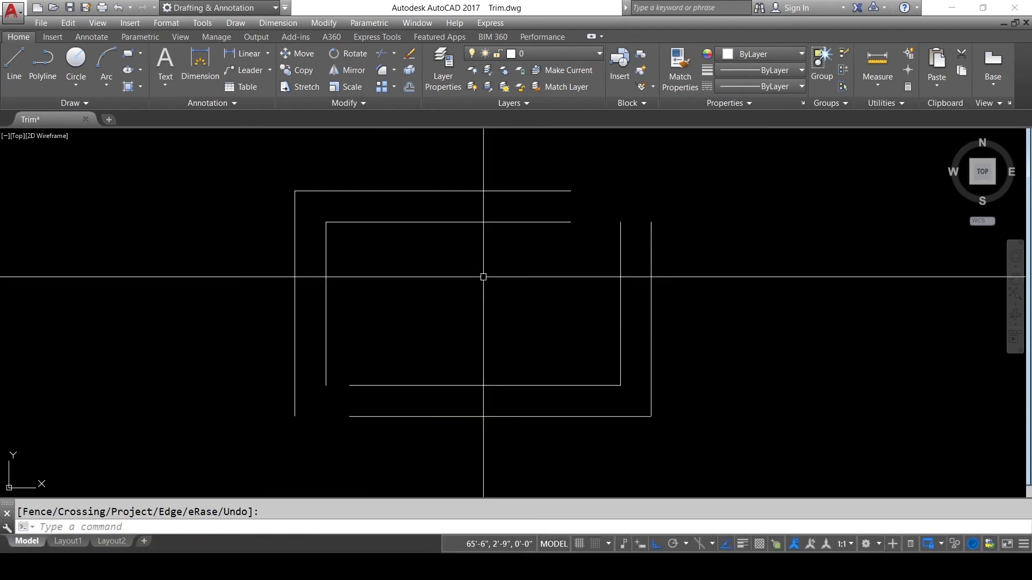